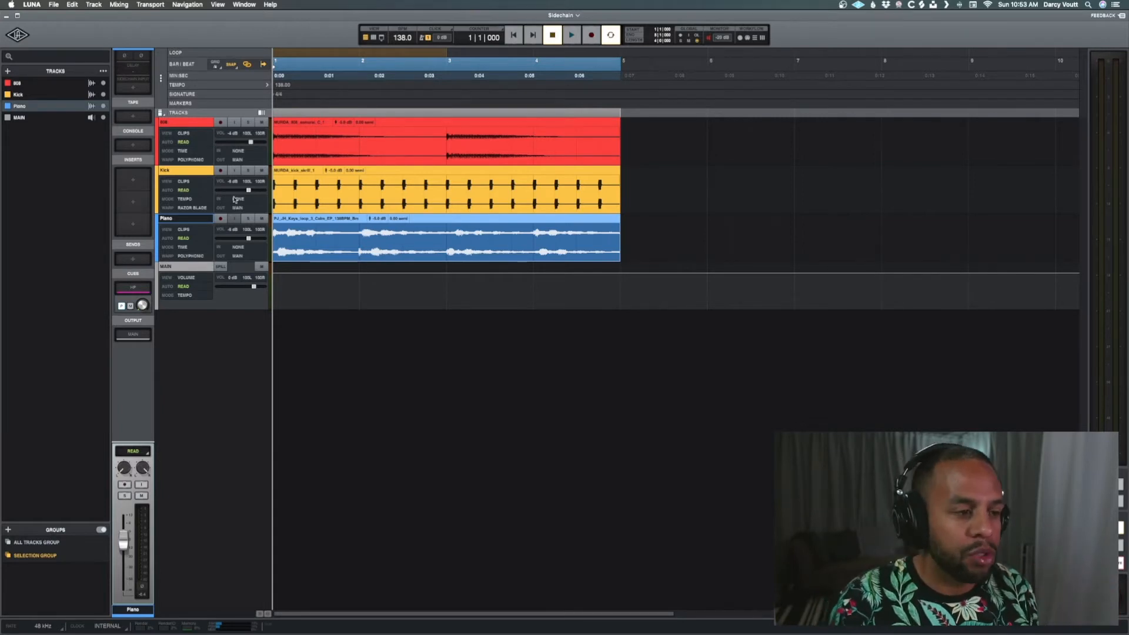
# - Select the 808 track, open its sidechain settings and look through the available insert destinations
pyautogui.click(195, 171)
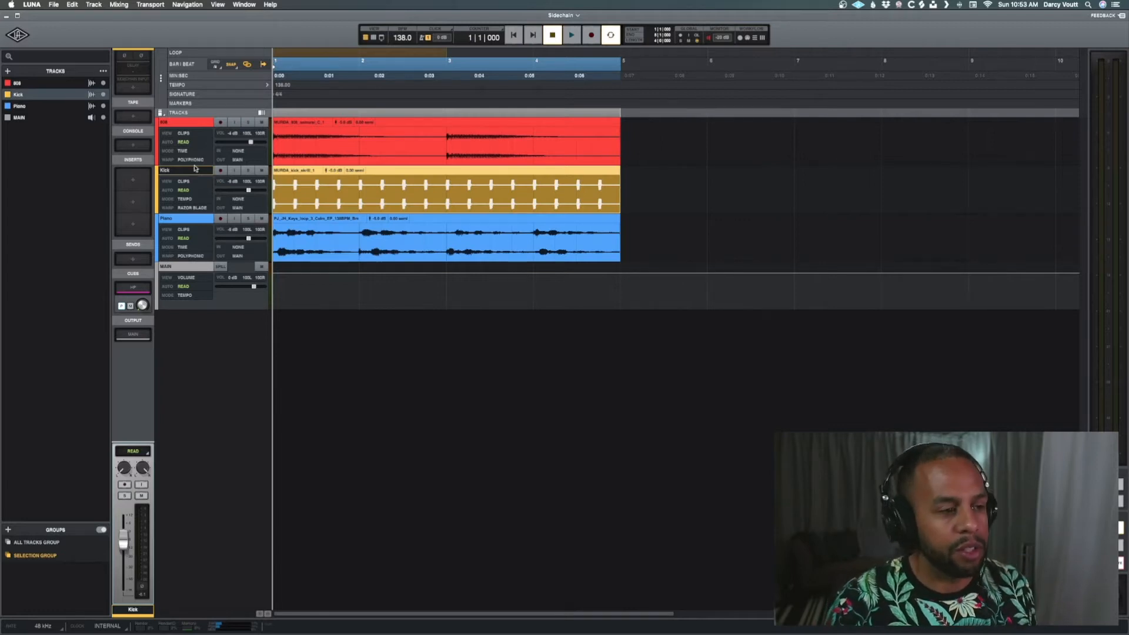
pyautogui.click(186, 123)
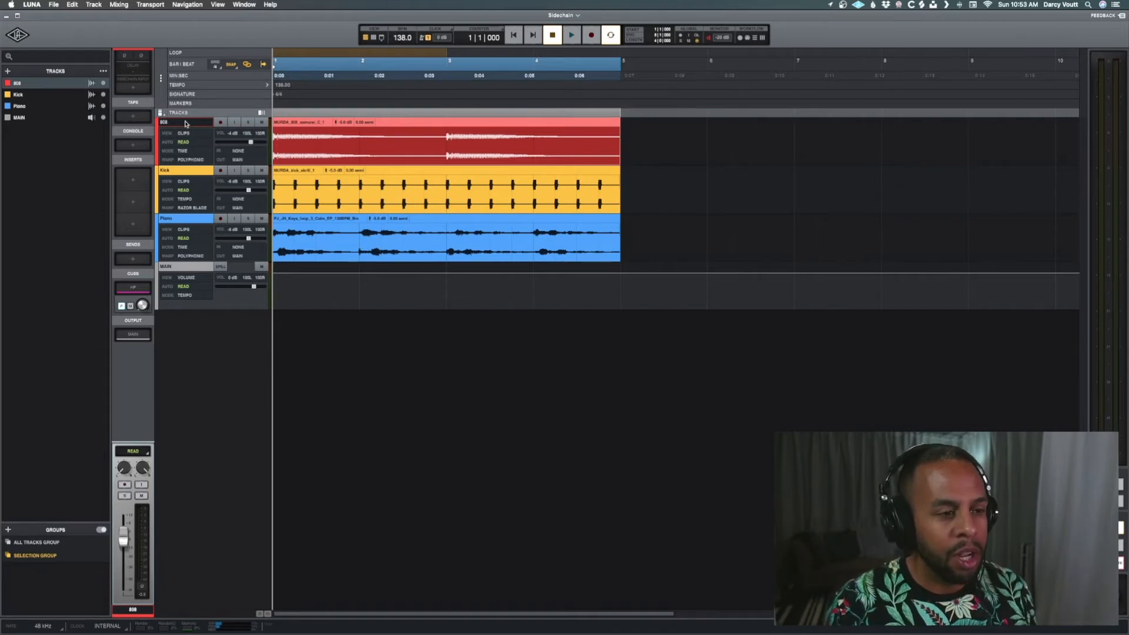
pyautogui.scroll(3, 141, 153)
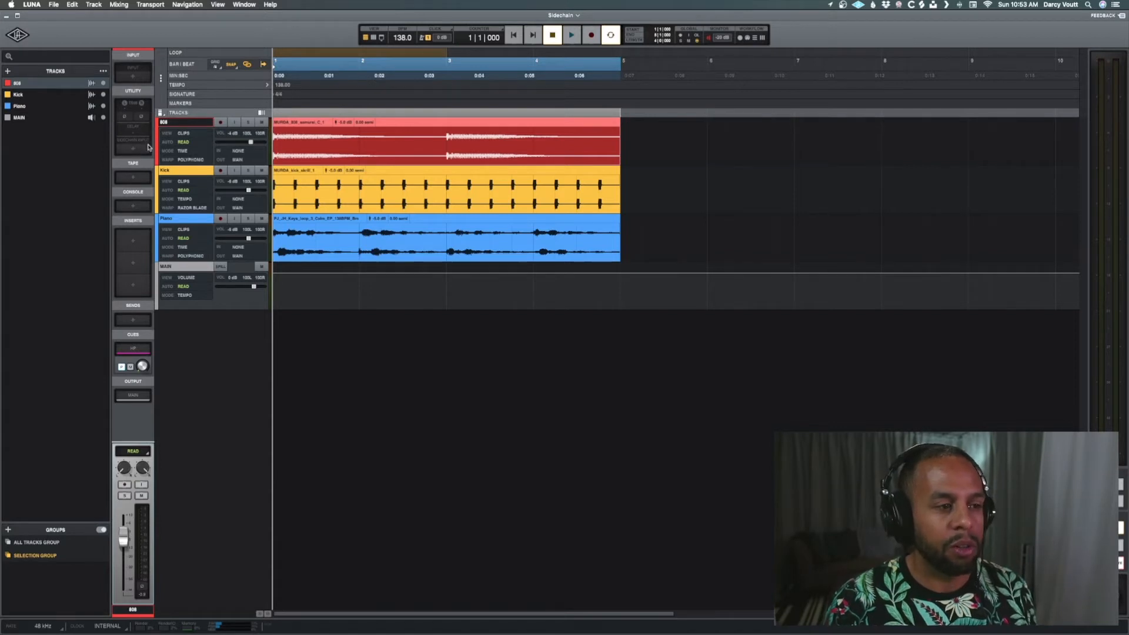
pyautogui.click(145, 152)
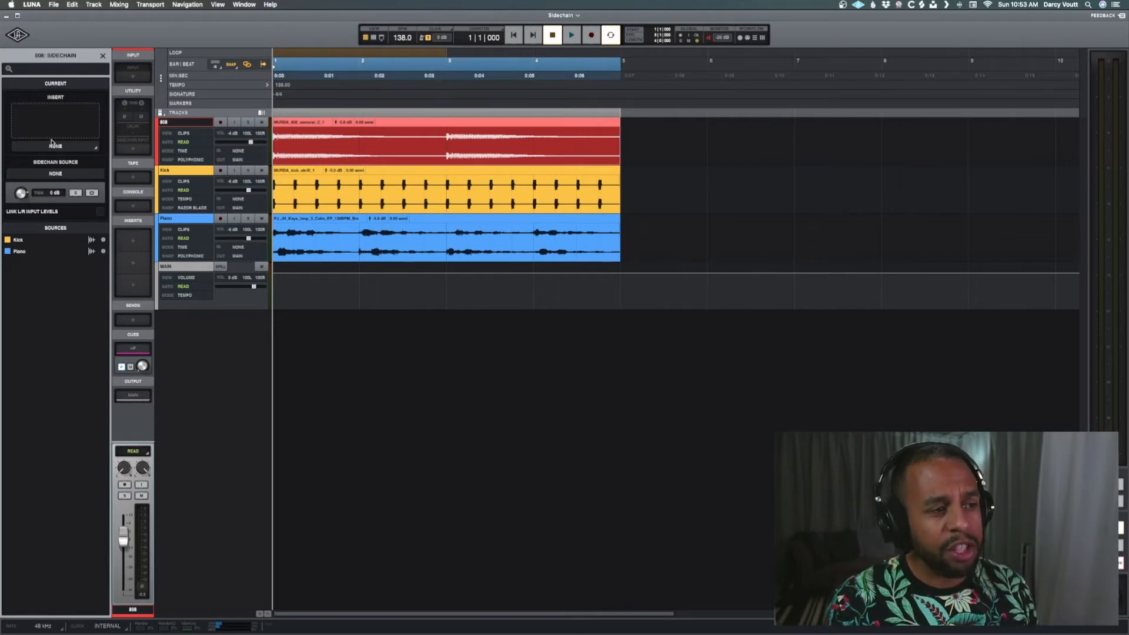
pyautogui.click(84, 145)
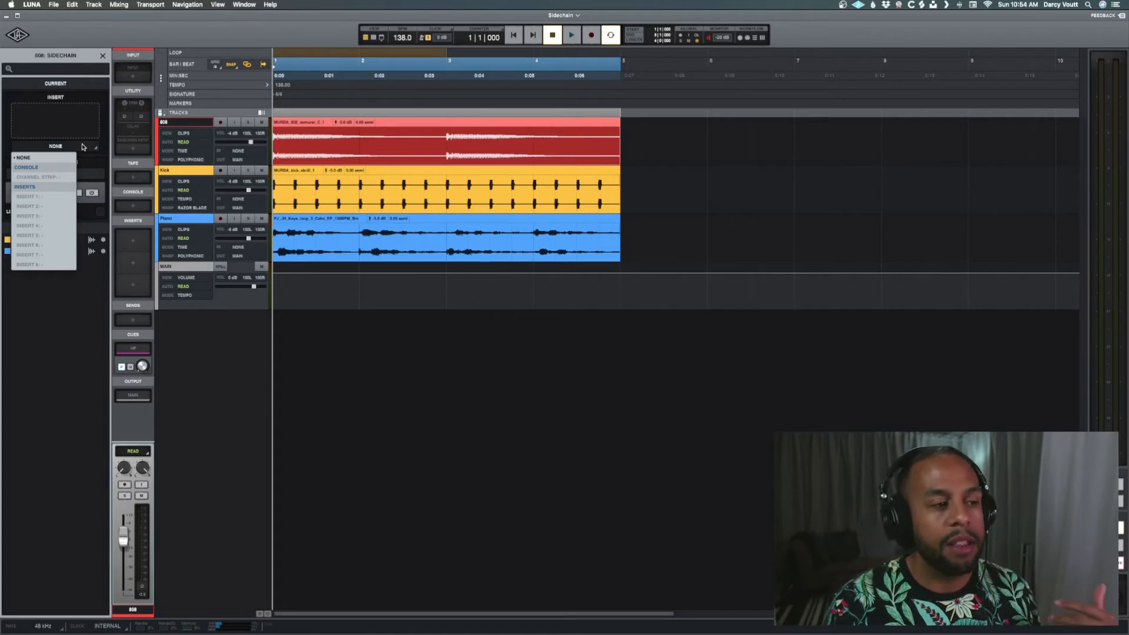
pyautogui.click(83, 147)
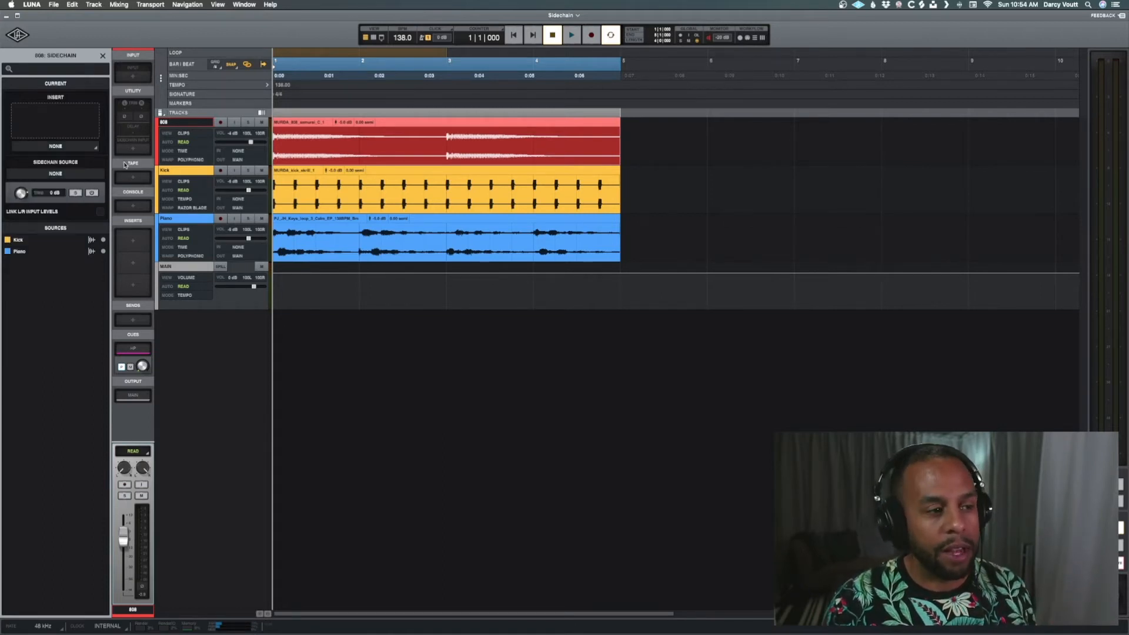
# - Load the API Vision channel strip on the 808 track's console and sidechain it from the Kick track
pyautogui.click(132, 206)
pyautogui.click(141, 236)
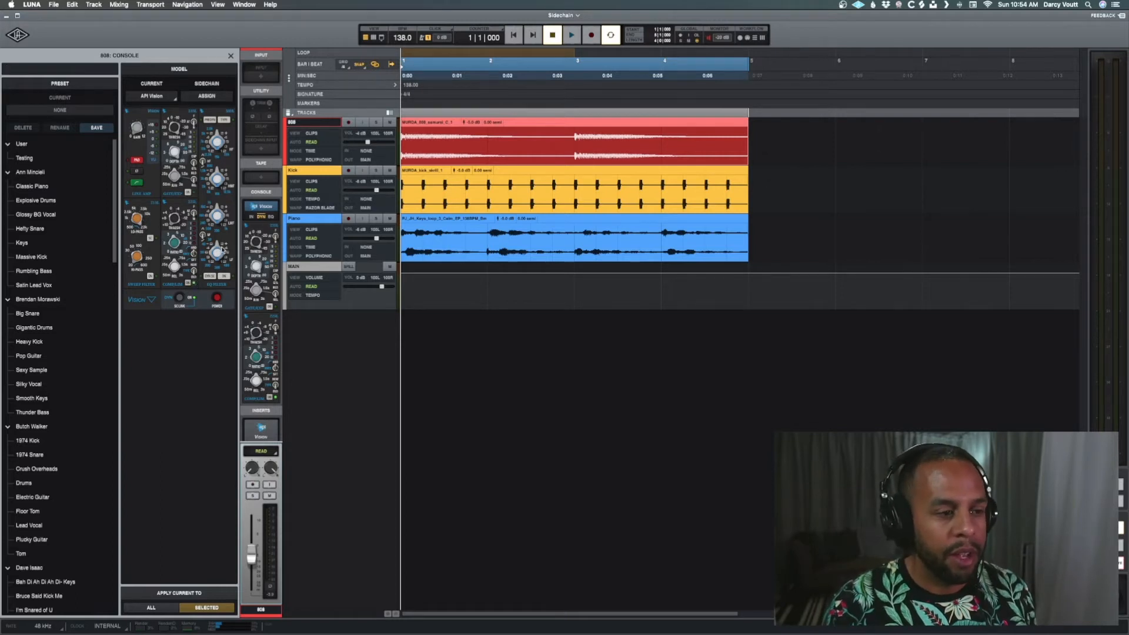
pyautogui.click(263, 147)
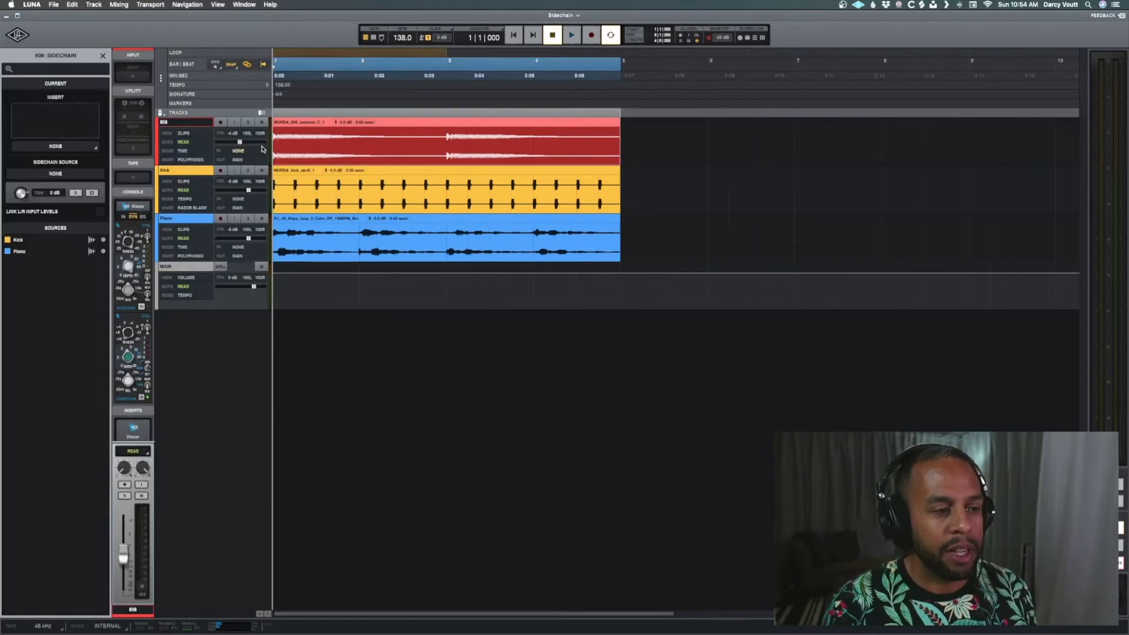
pyautogui.click(70, 147)
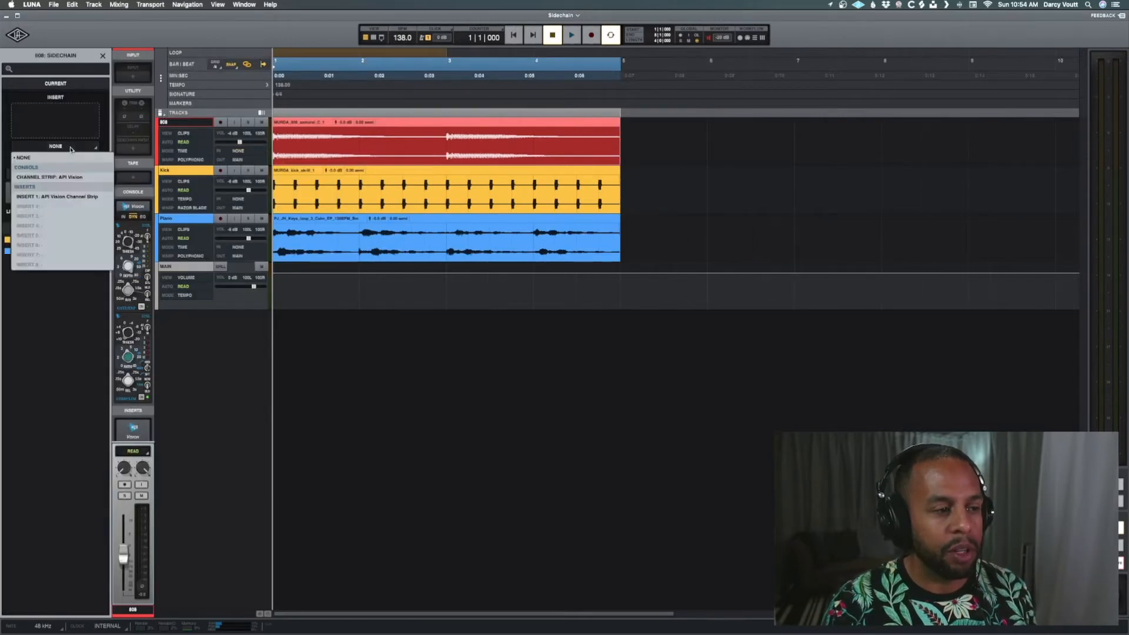
pyautogui.click(66, 178)
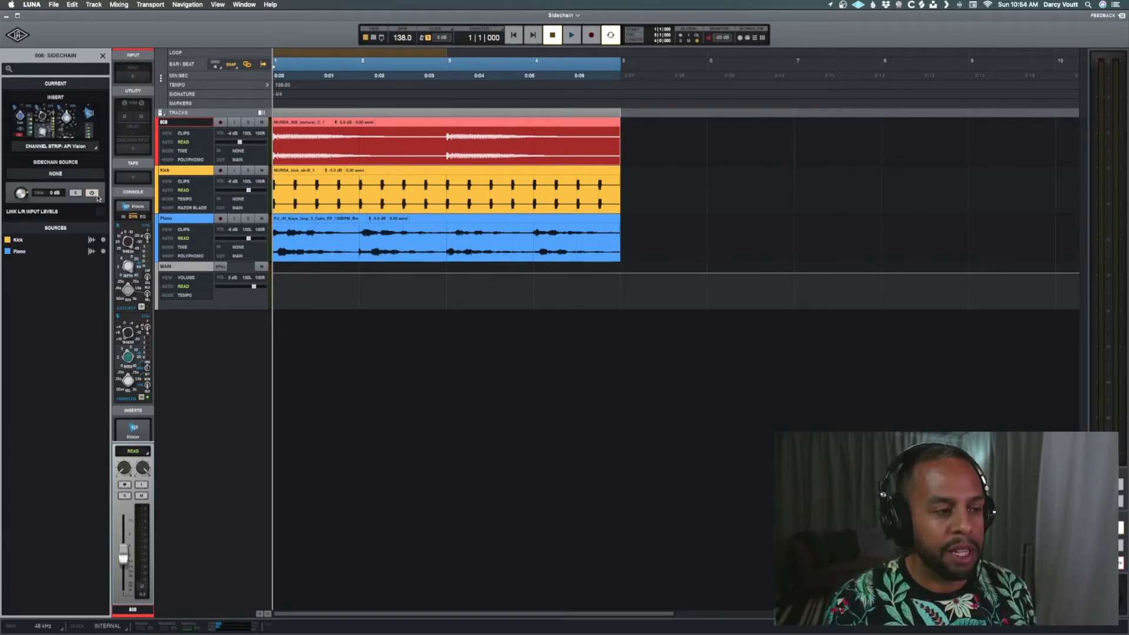
pyautogui.click(27, 242)
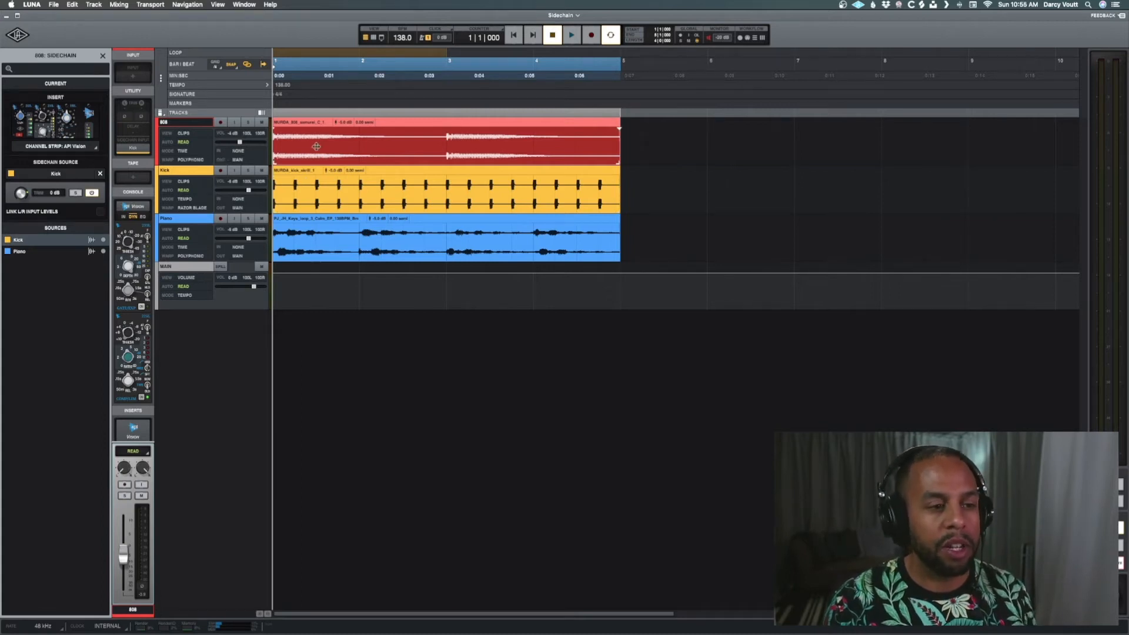
# - Play back the loop and look over the channel strips of the Main, Piano and 808 tracks
pyautogui.press('space')
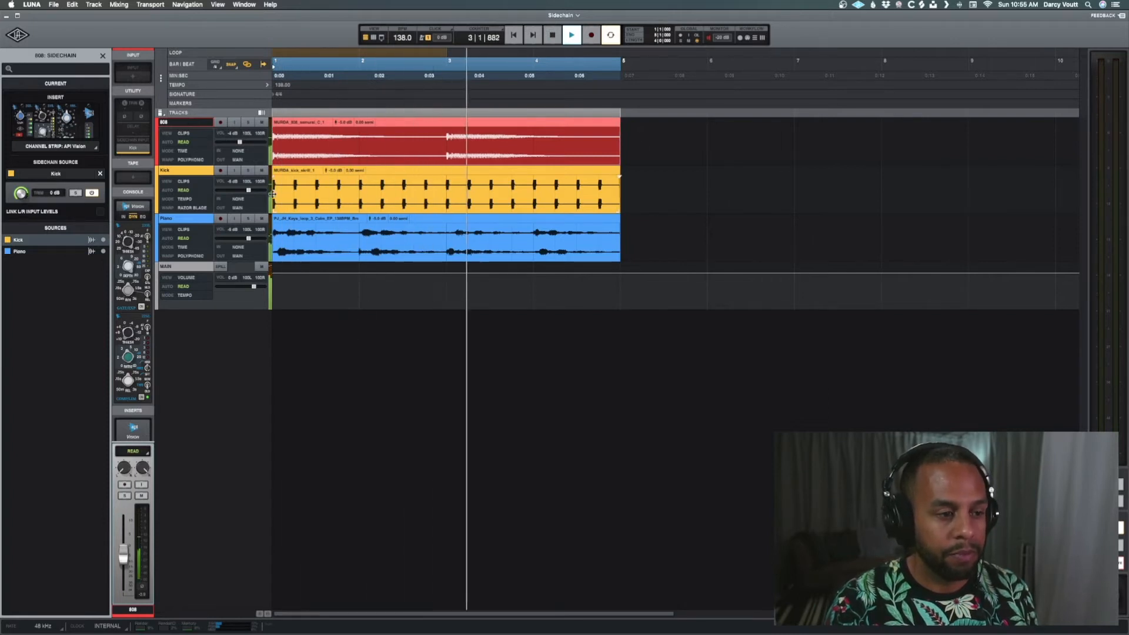
pyautogui.press('space')
pyautogui.click(180, 270)
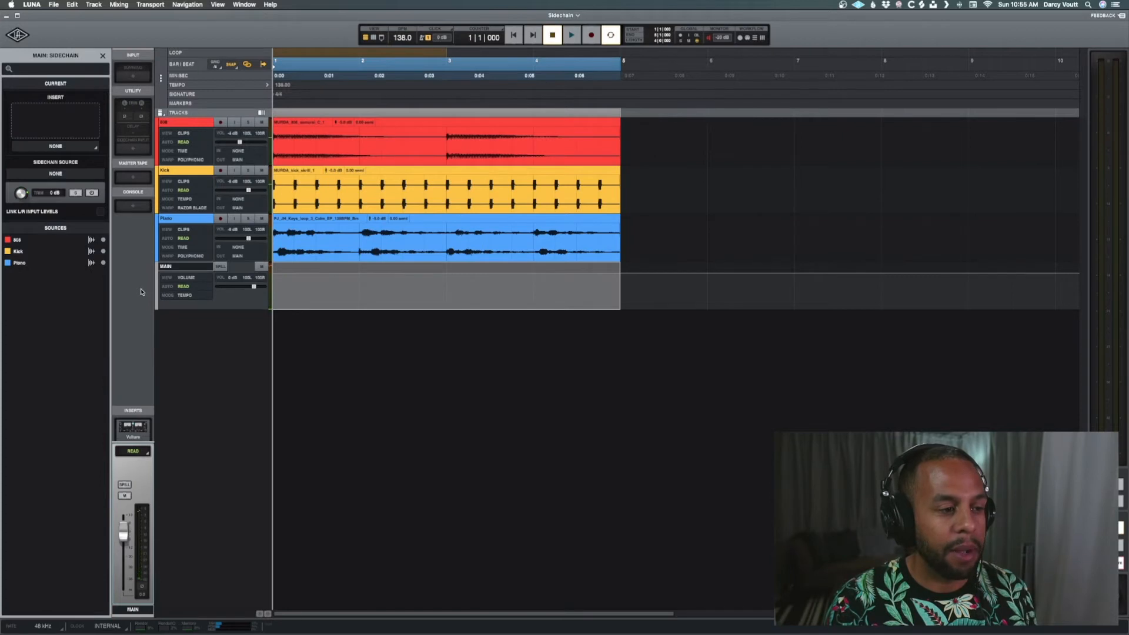
pyautogui.scroll(-10, 141, 292)
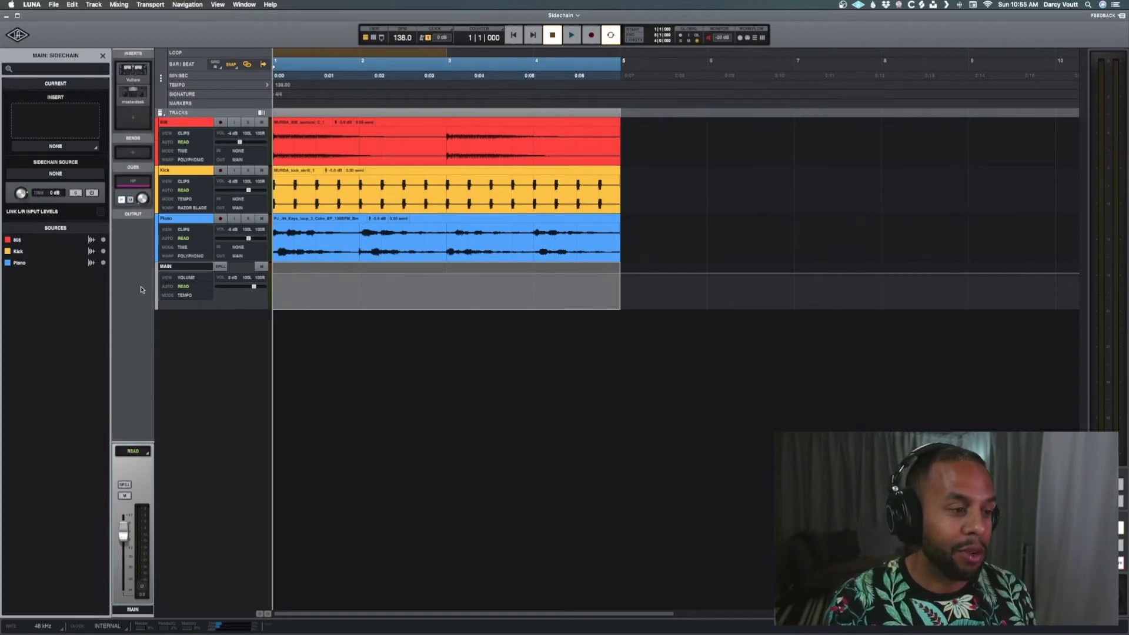
pyautogui.click(194, 221)
pyautogui.press('space')
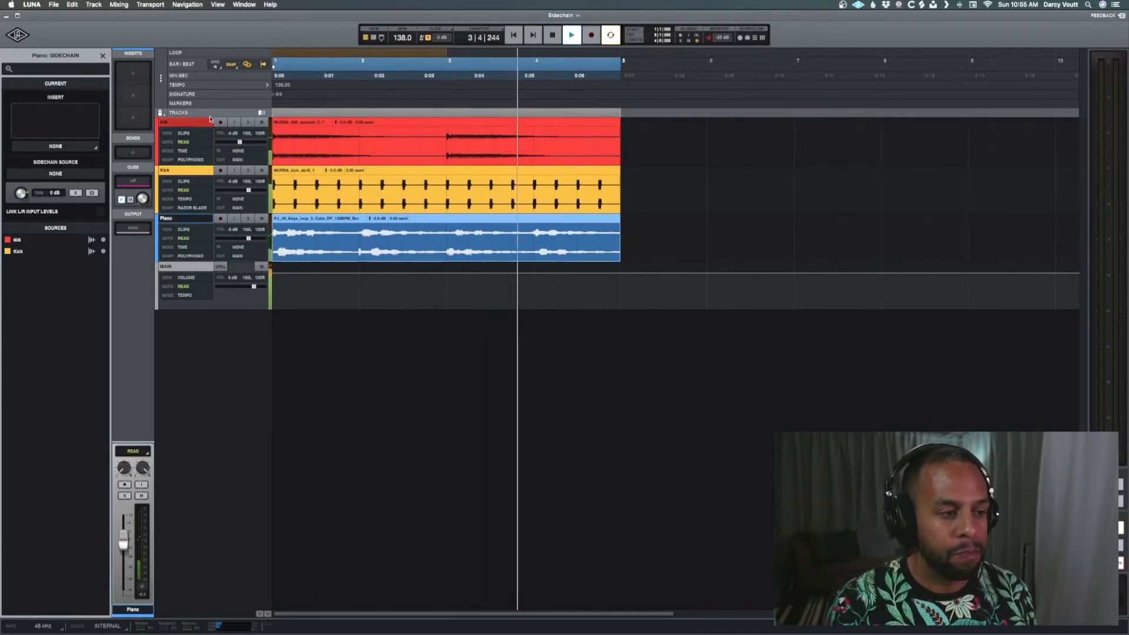
pyautogui.click(191, 123)
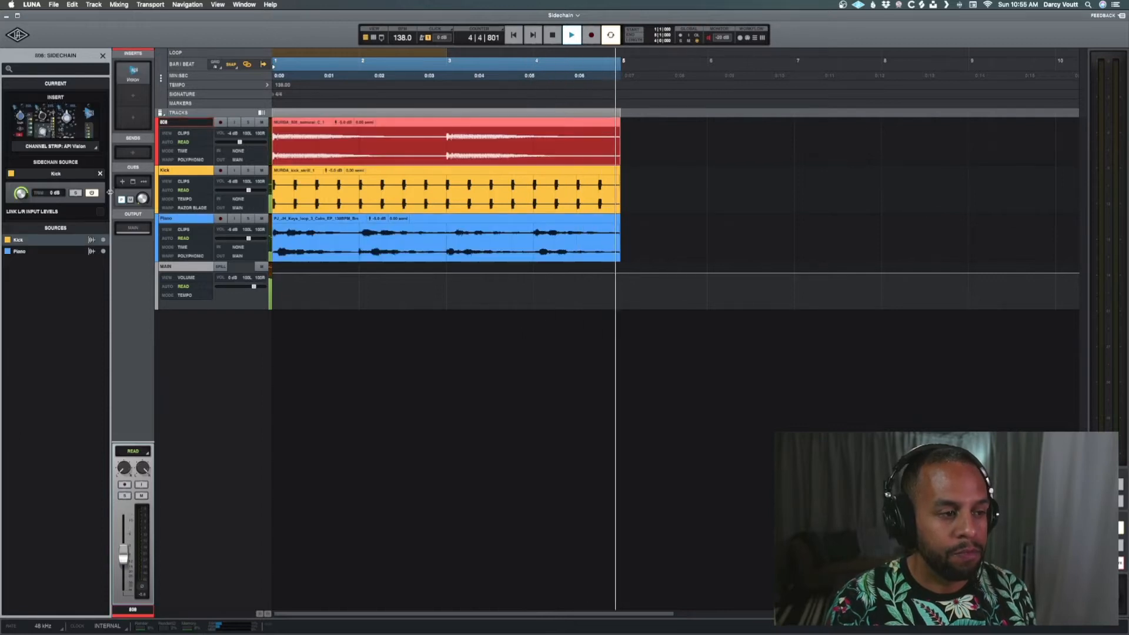
pyautogui.scroll(6, 135, 193)
pyautogui.scroll(6, 136, 193)
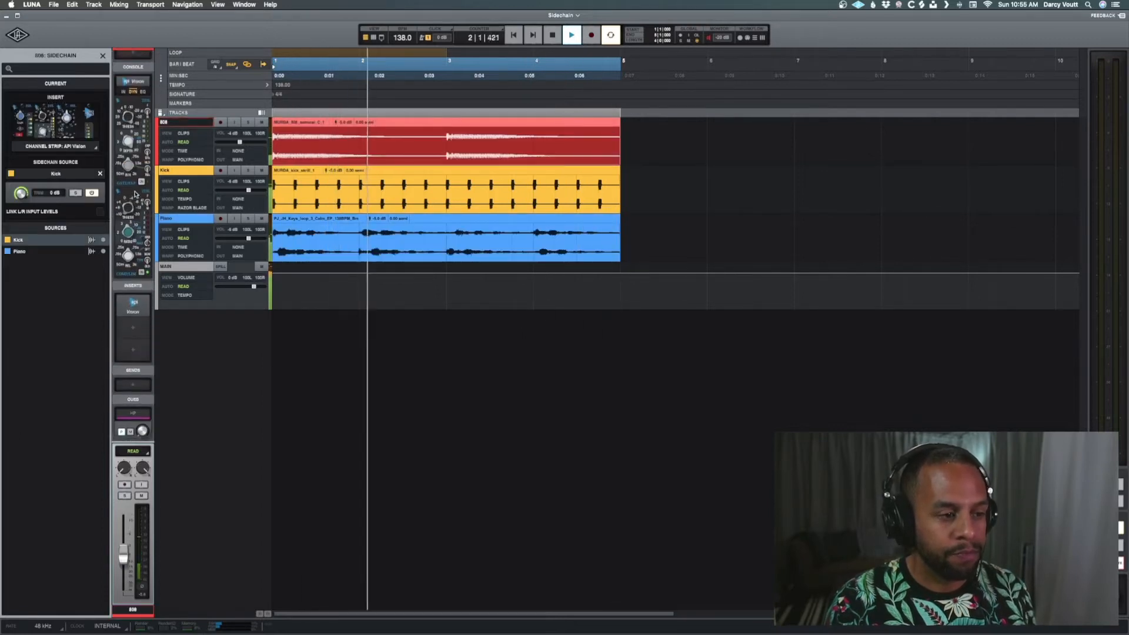
pyautogui.press('space')
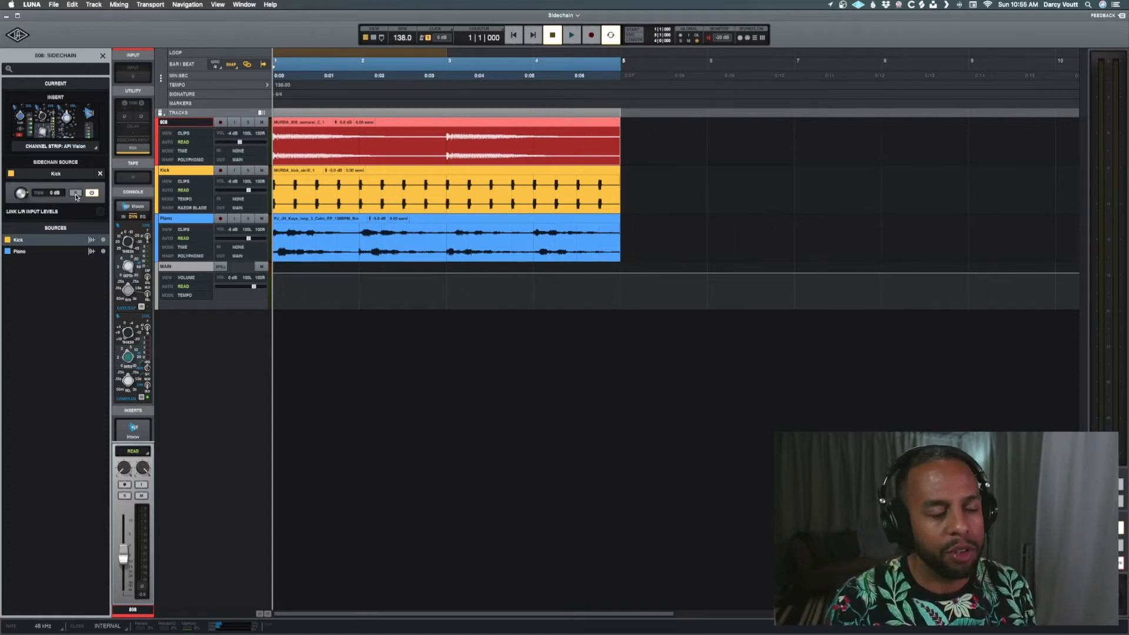
# - Play back the full mix and check how the 808's channel strip dynamics respond to the kick
pyautogui.press('space')
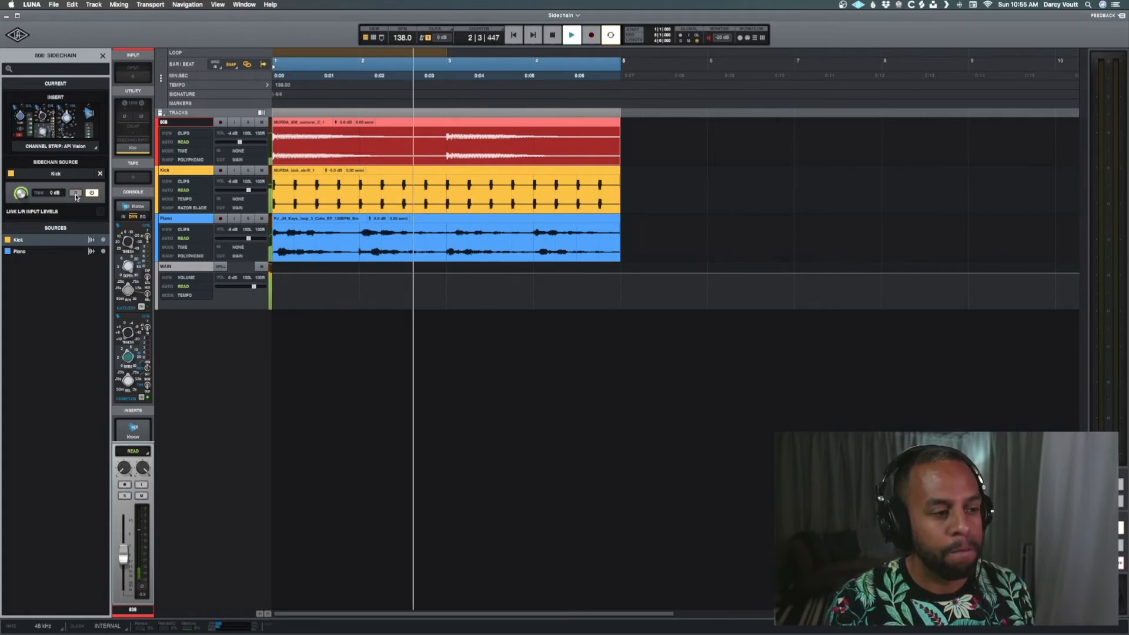
pyautogui.press('space')
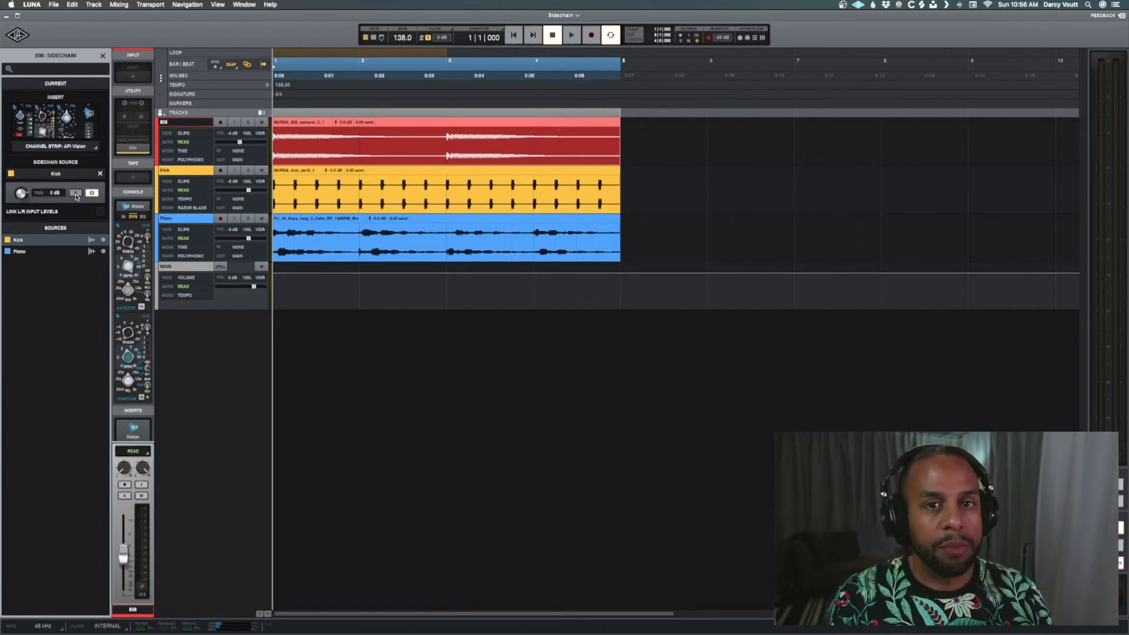
pyautogui.scroll(-3, 139, 194)
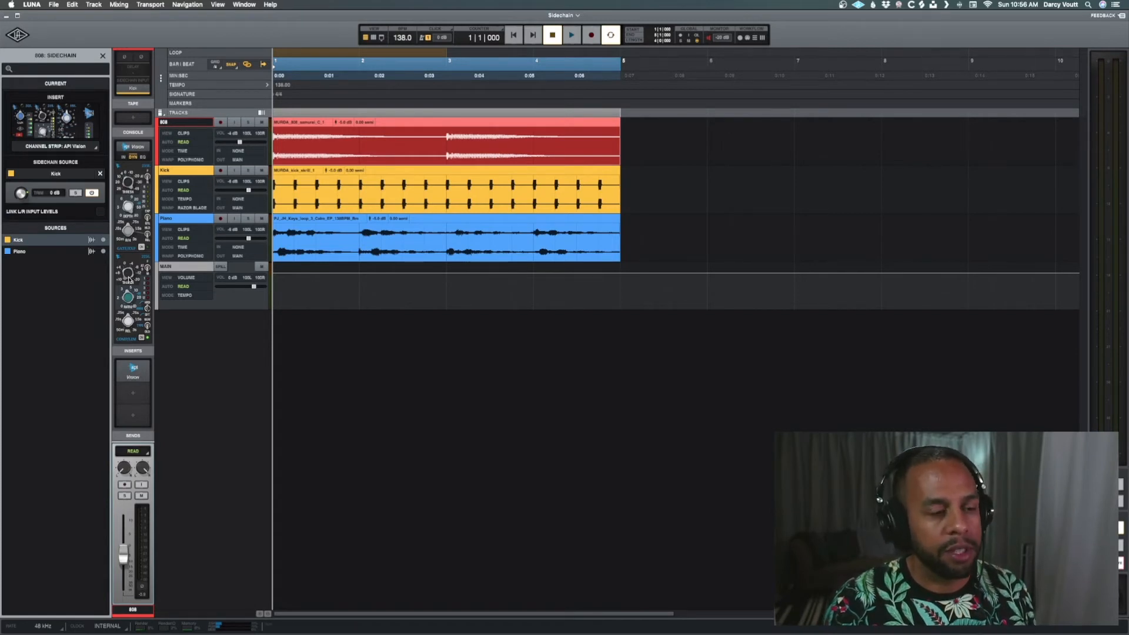
pyautogui.press('space')
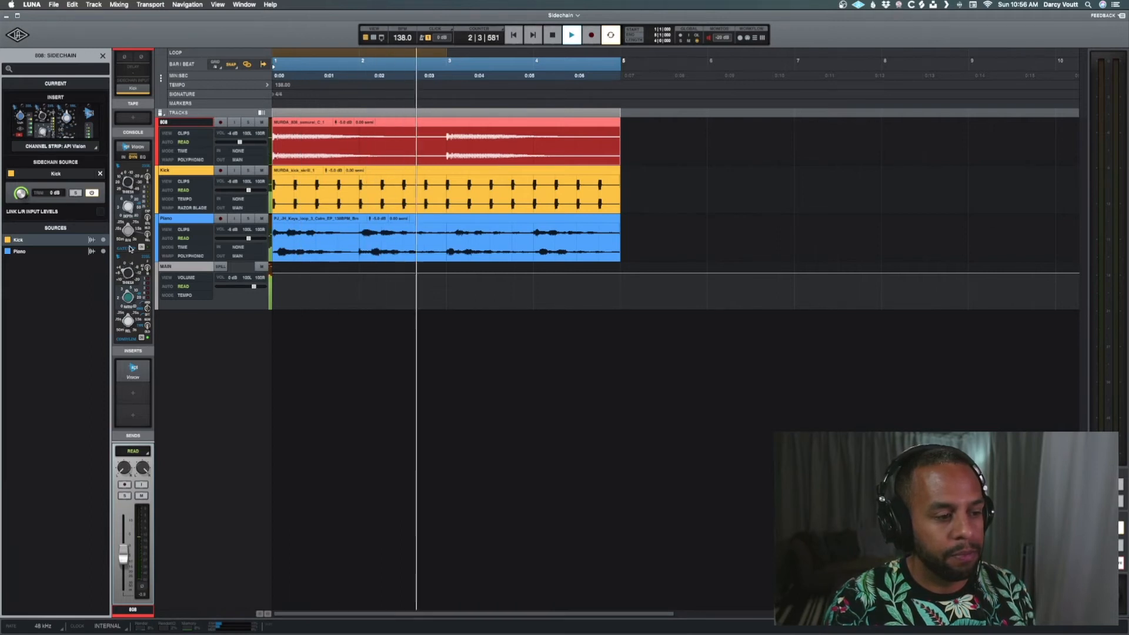
pyautogui.press('space')
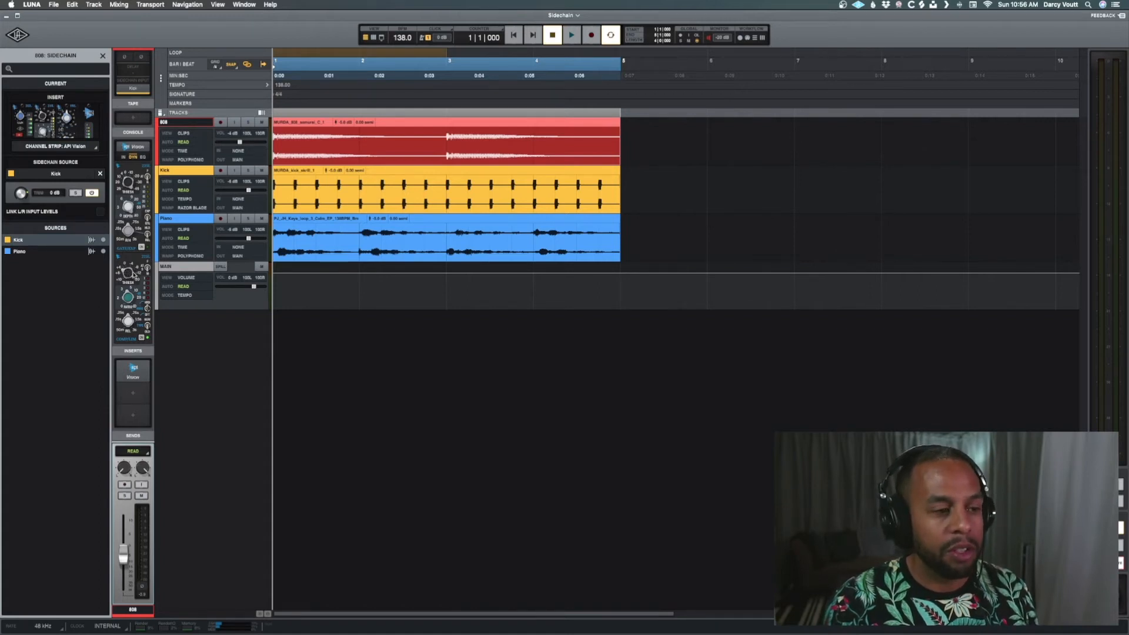
# - Audition the 808 track in solo while varying its sidechain trim level, and again in the full mix
pyautogui.click(248, 123)
pyautogui.press('space')
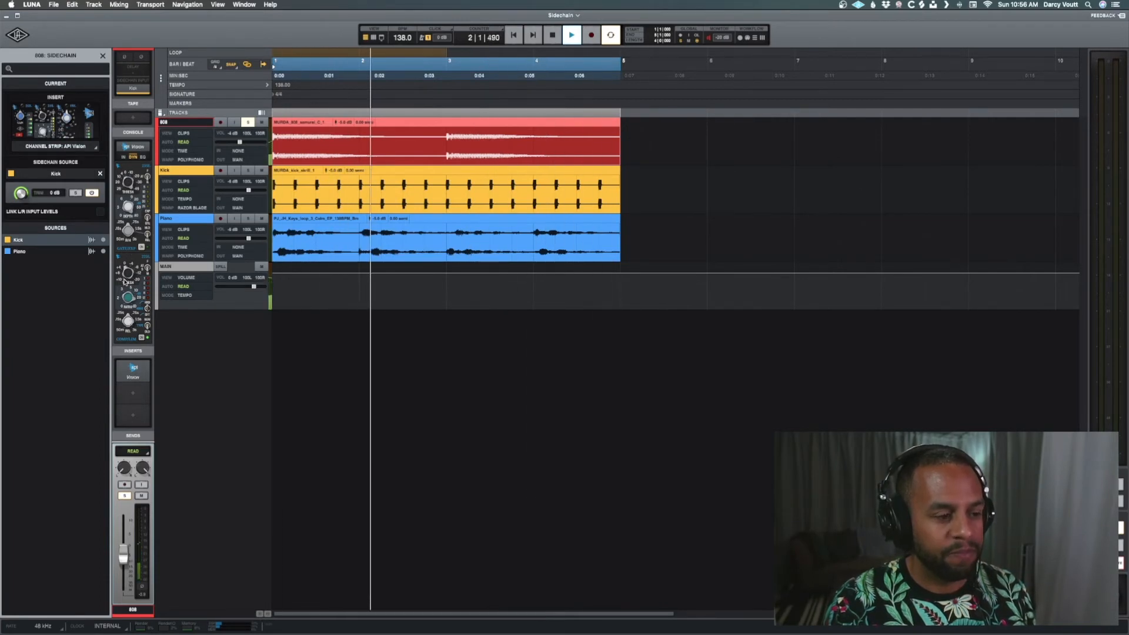
pyautogui.press('space')
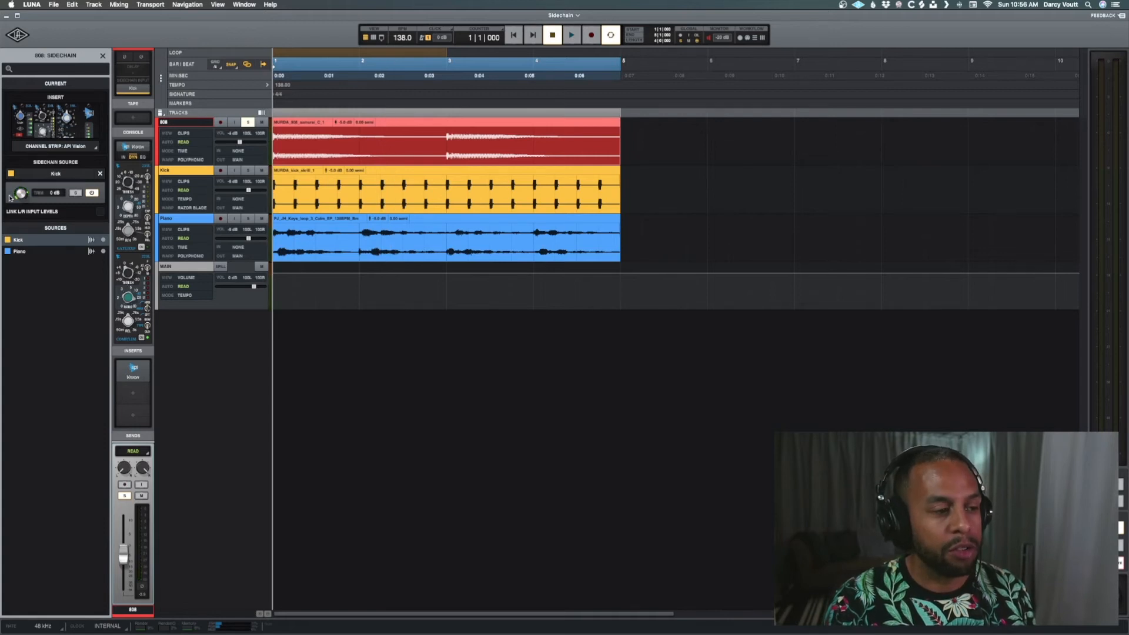
pyautogui.press('space')
pyautogui.moveTo(16, 195)
pyautogui.mouseDown()
pyautogui.moveTo(12, 240)
pyautogui.moveTo(17, 197)
pyautogui.mouseUp()
pyautogui.press('space')
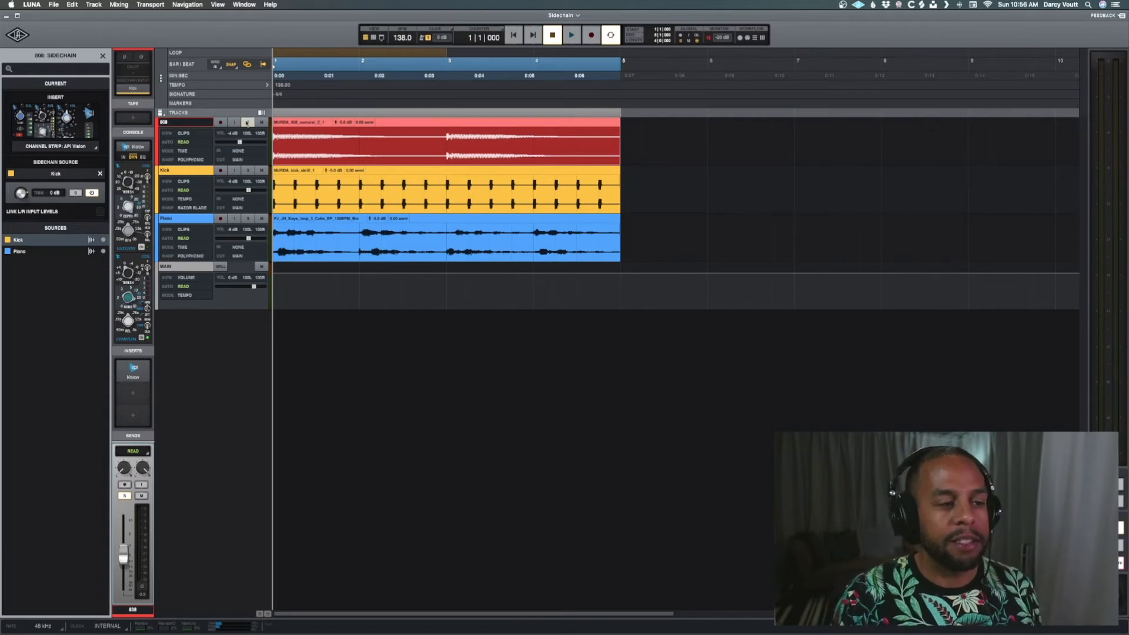
pyautogui.press('space')
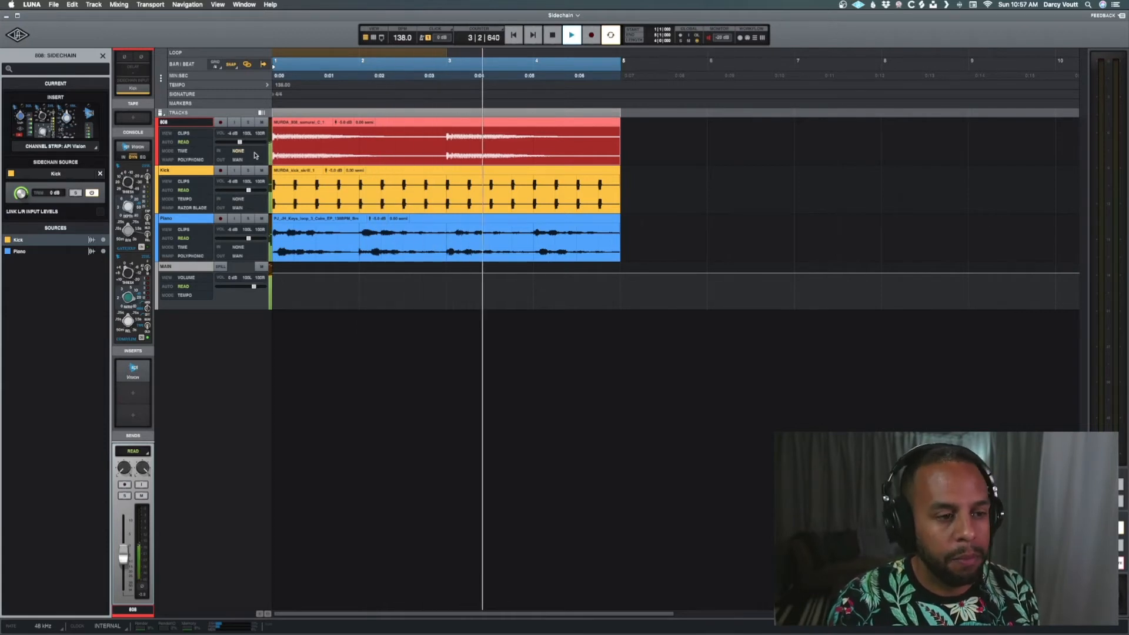
pyautogui.press('space')
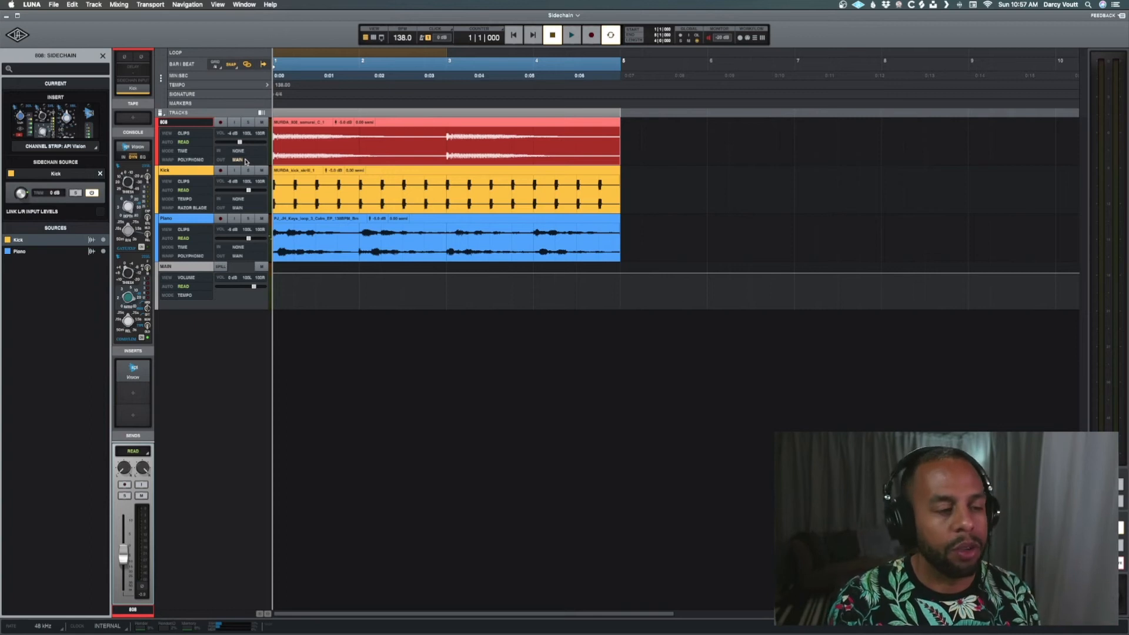
# - Load the API Vision channel strip on the Piano track's console
pyautogui.click(194, 221)
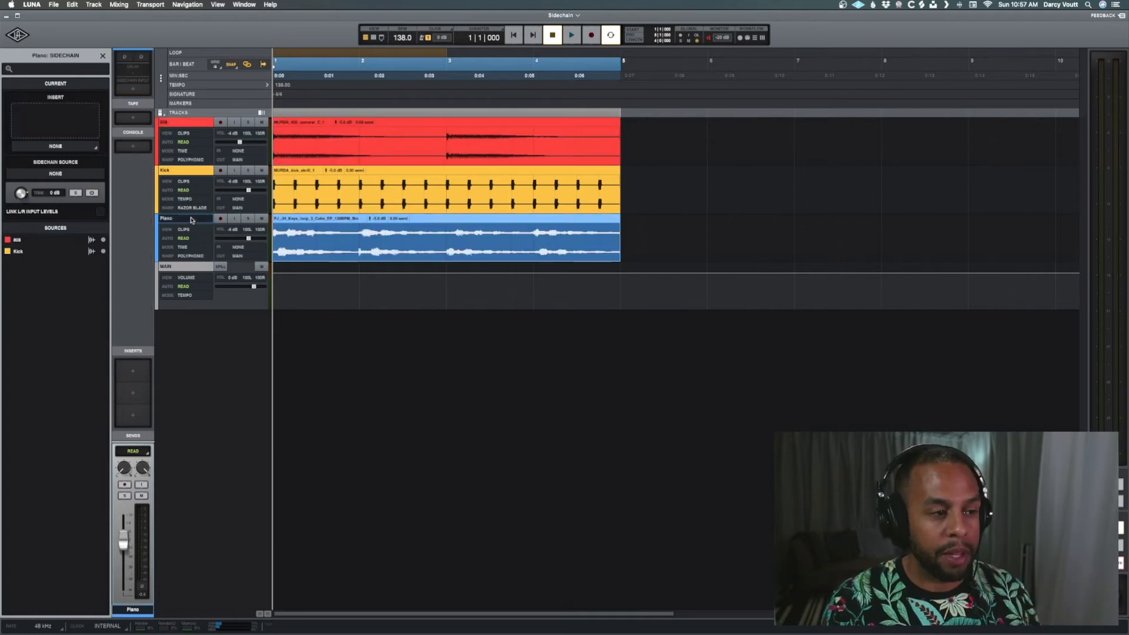
pyautogui.click(126, 139)
pyautogui.click(130, 135)
pyautogui.click(131, 147)
pyautogui.click(135, 176)
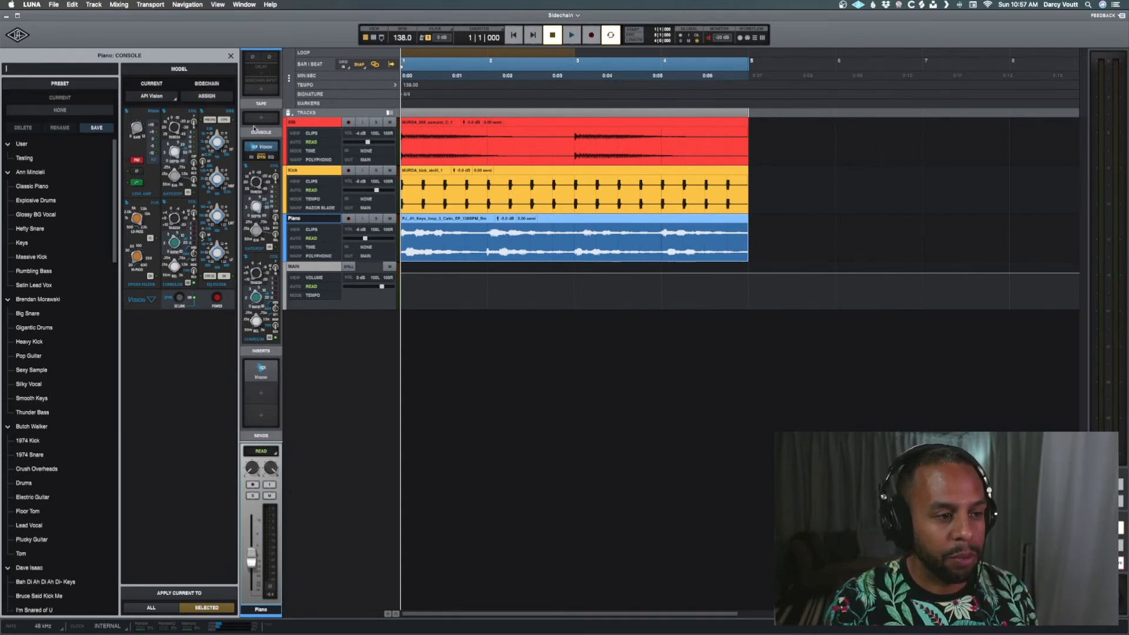
# - Assign the Piano track's sidechain to its API Vision channel strip with Kick as the source
pyautogui.scroll(2, 256, 118)
pyautogui.click(257, 120)
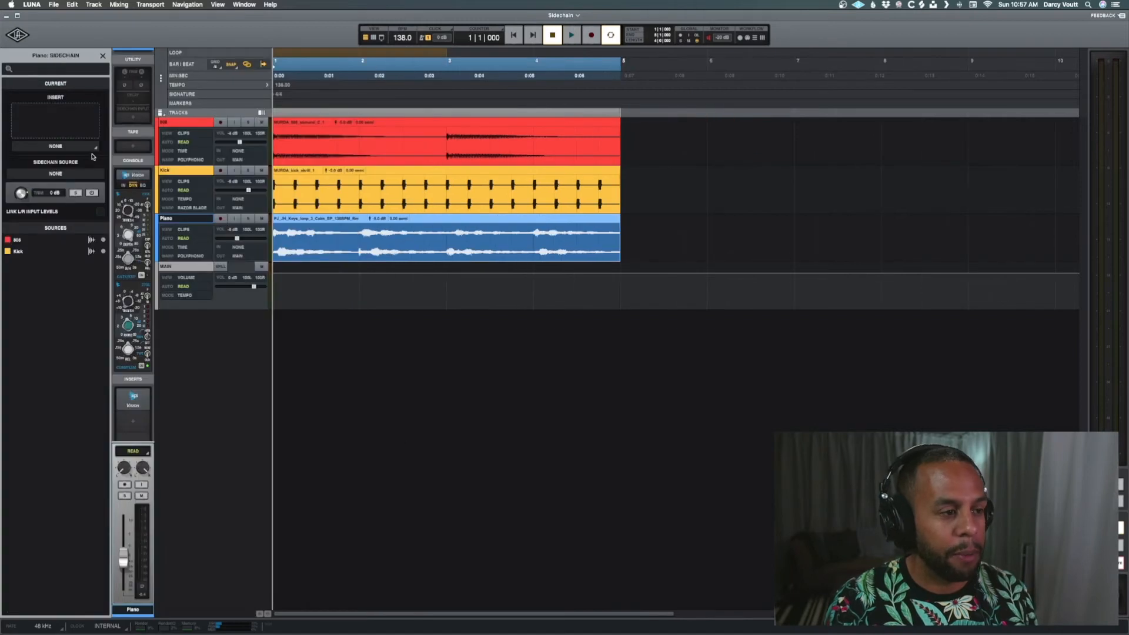
pyautogui.click(67, 147)
pyautogui.click(65, 178)
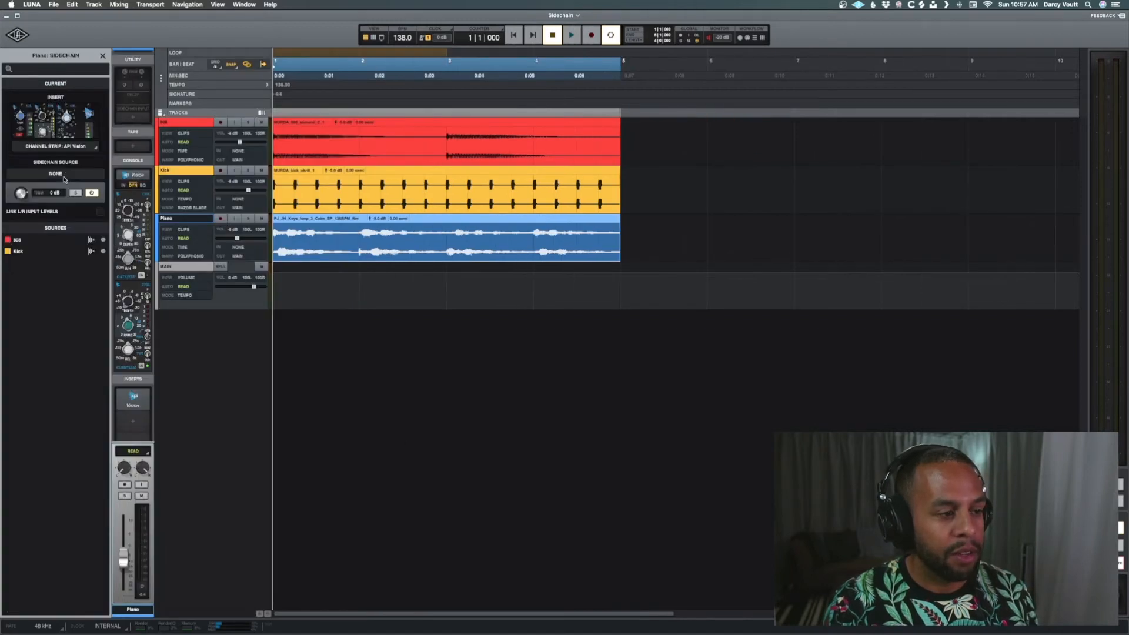
pyautogui.click(41, 253)
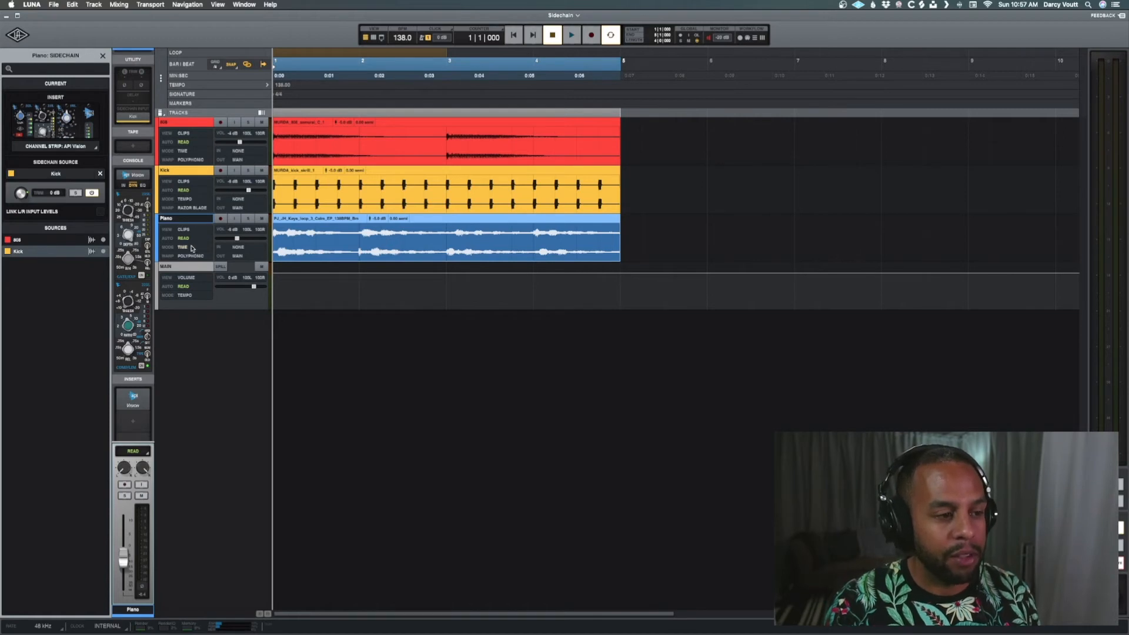
# - Audition the kick-sidechained Piano in the full mix and in solo, and return it to the mix
pyautogui.press('space')
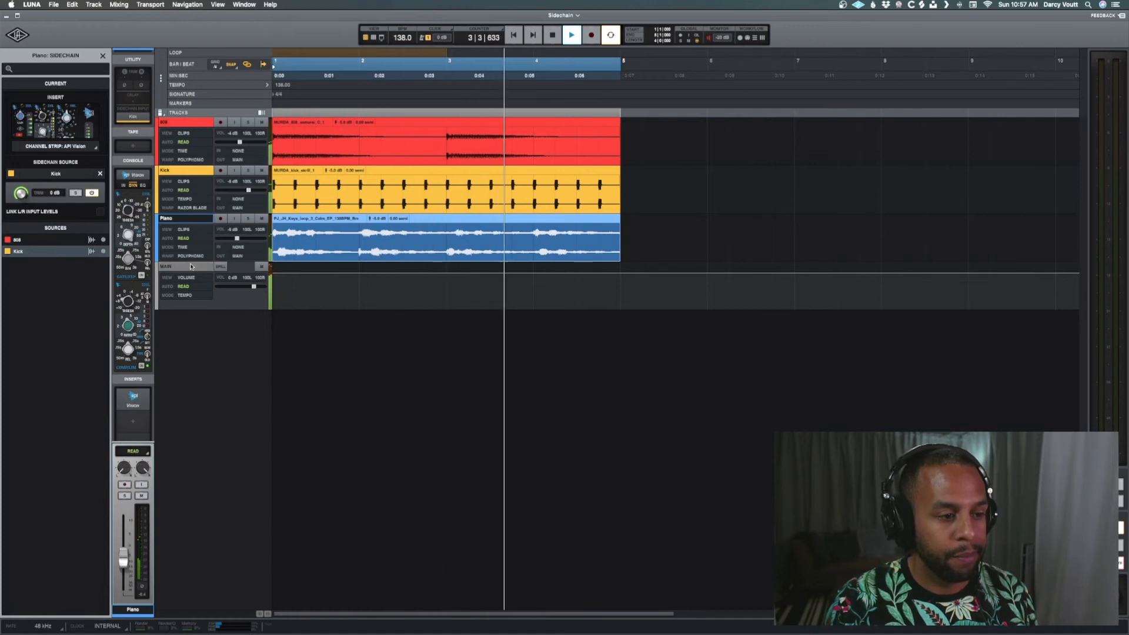
pyautogui.click(247, 219)
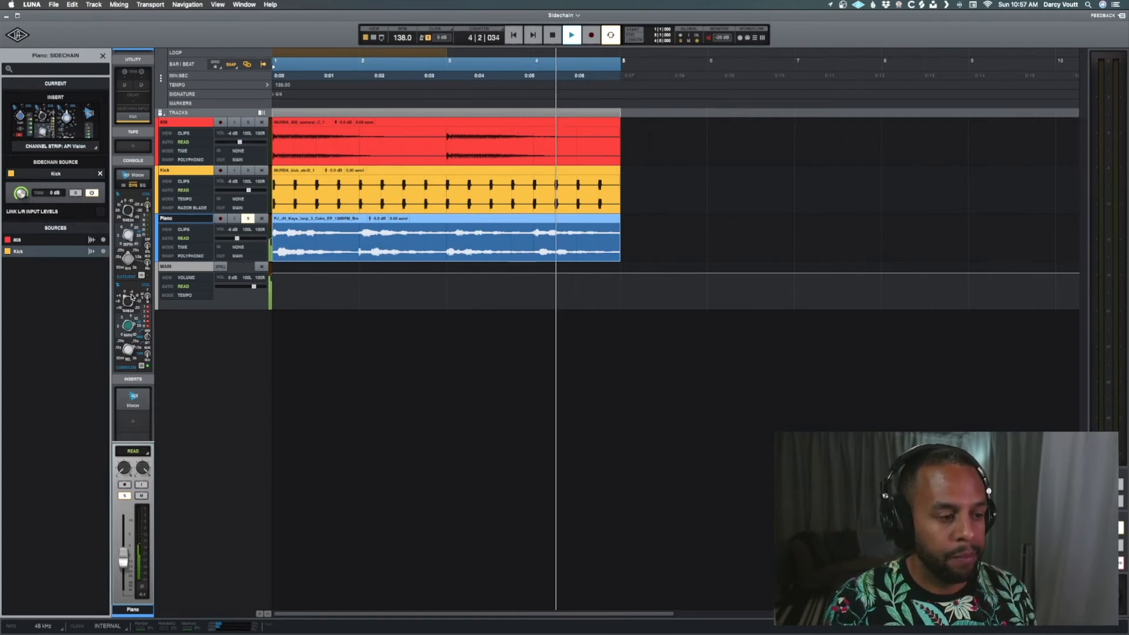
pyautogui.press('space')
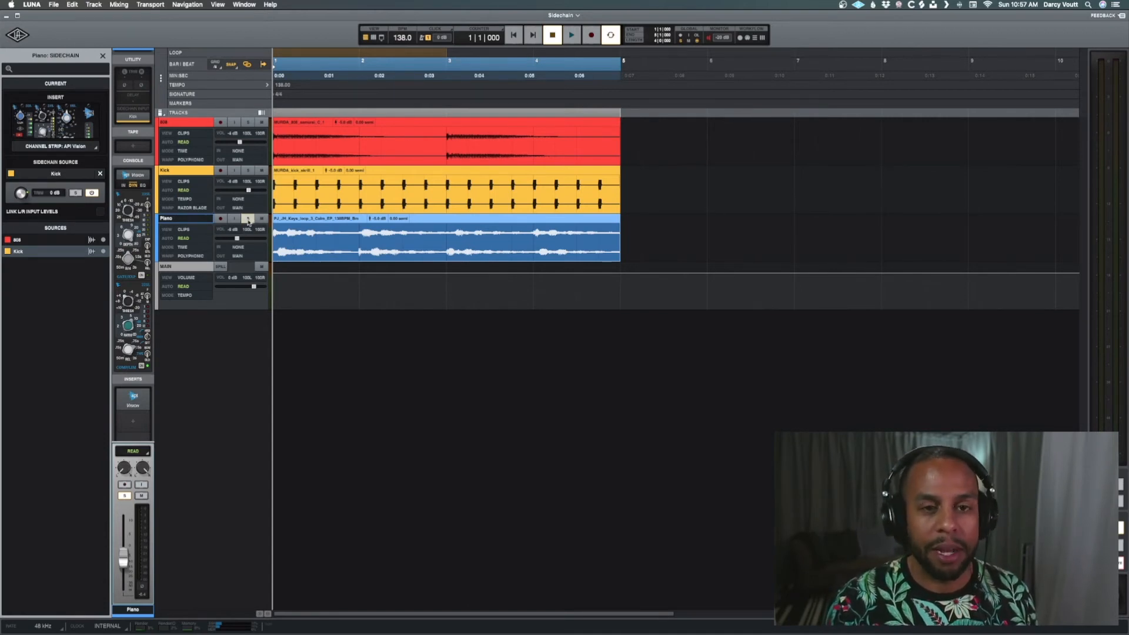
pyautogui.click(247, 219)
# - Lower the Kick sidechain trim on the Piano's API Vision channel strip while playing the full mix
pyautogui.press('space')
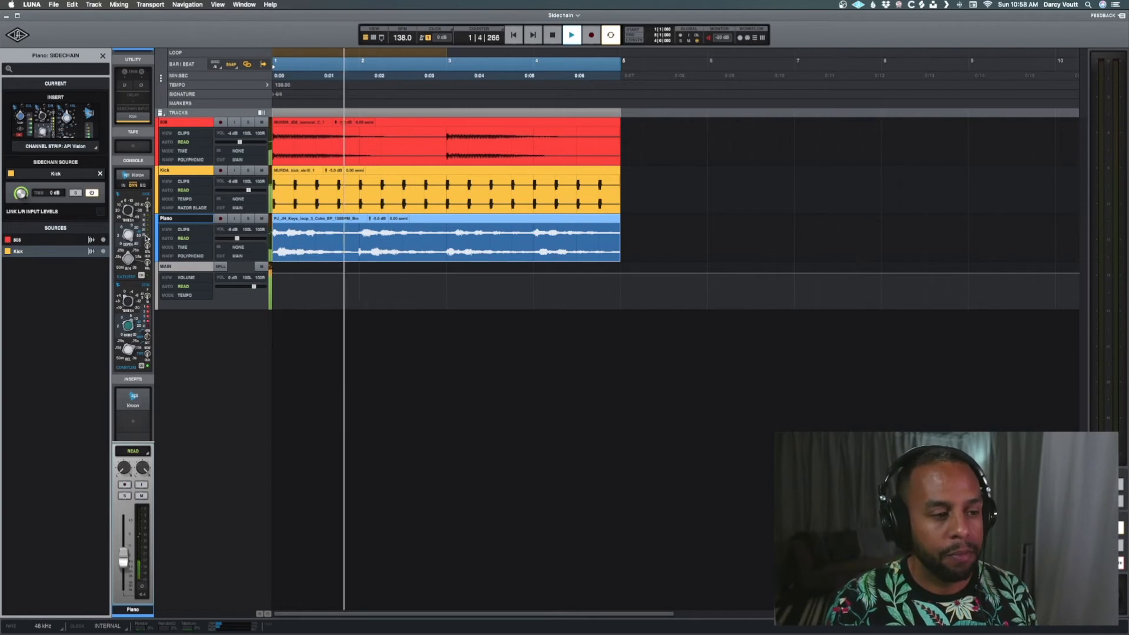
pyautogui.moveTo(21, 196); pyautogui.dragTo(22, 208)
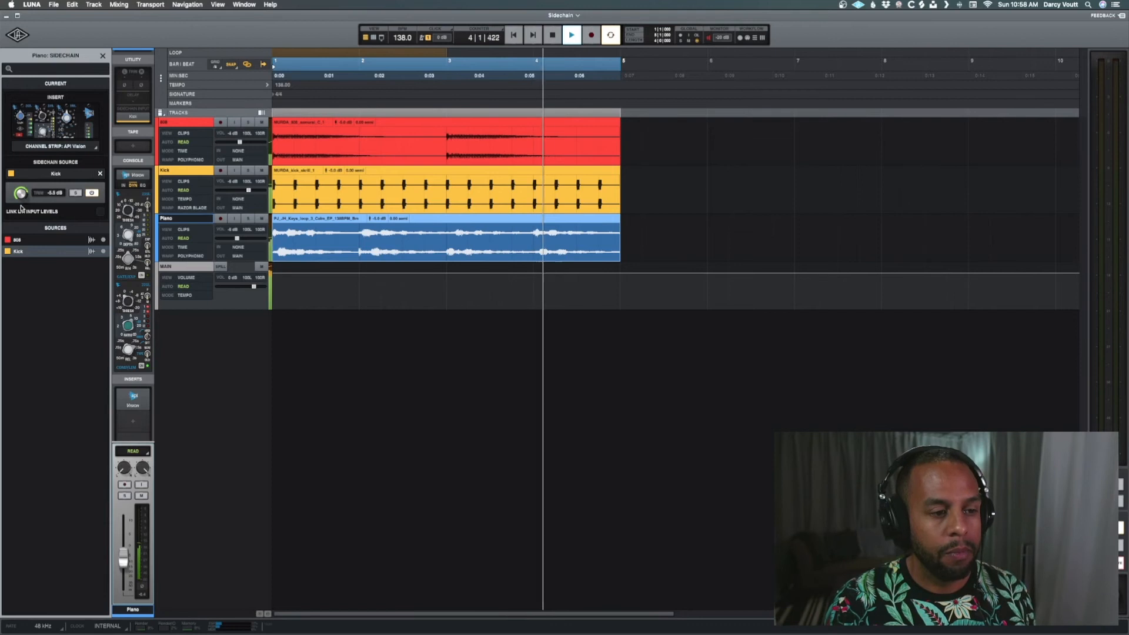
pyautogui.press('space')
pyautogui.press('Return')
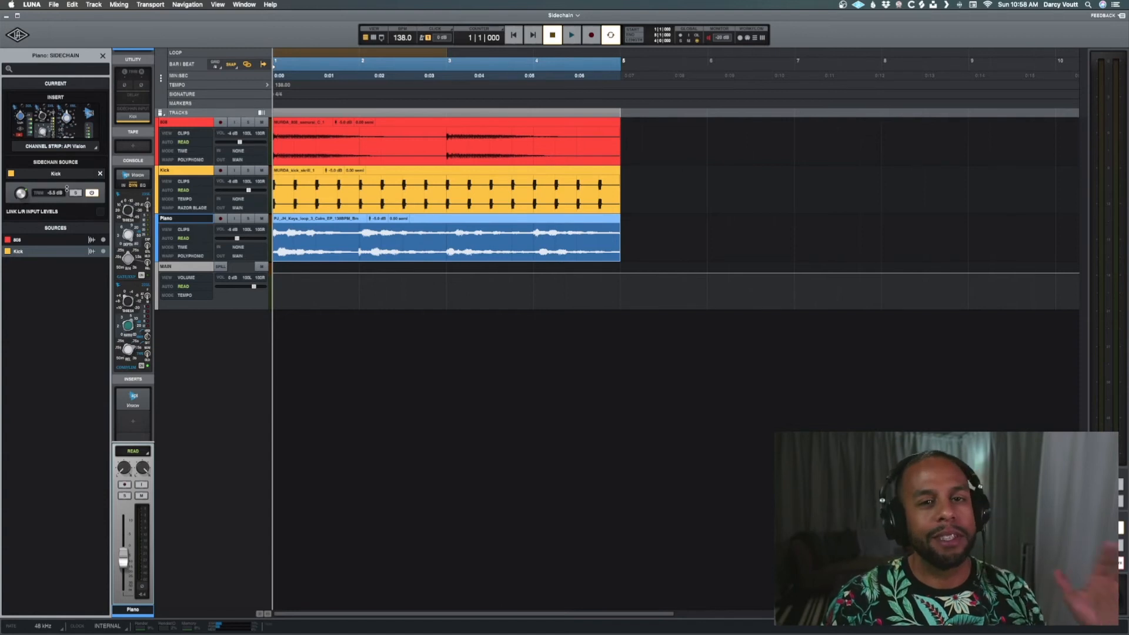
# - Solo the Piano track and load FabFilter Pro-Q 3 in its second insert slot
pyautogui.click(248, 218)
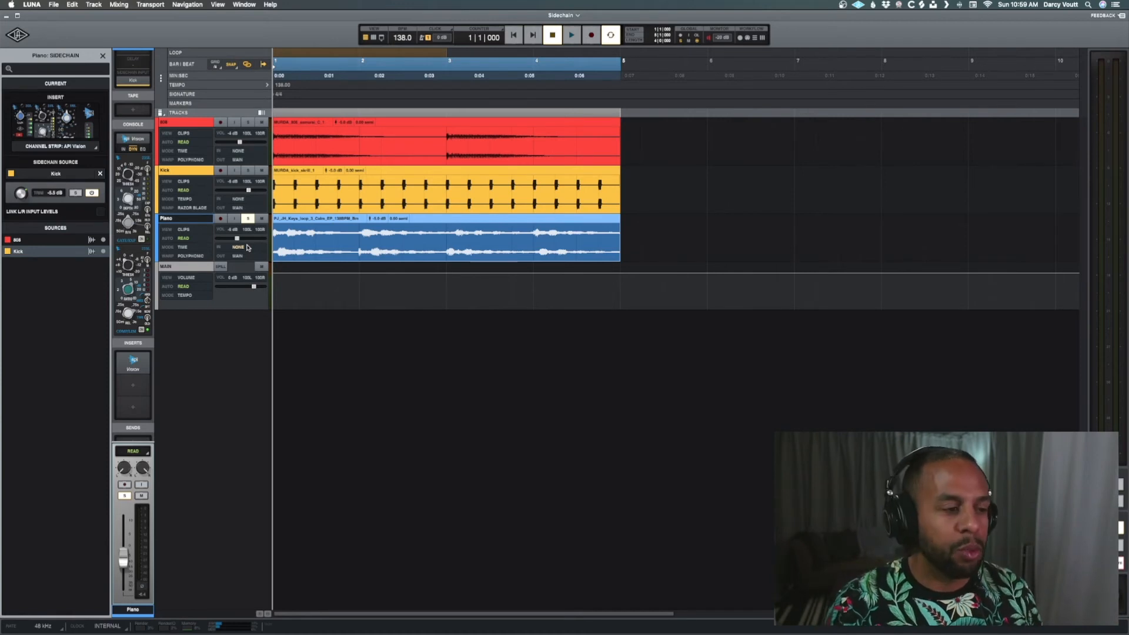
pyautogui.click(122, 395)
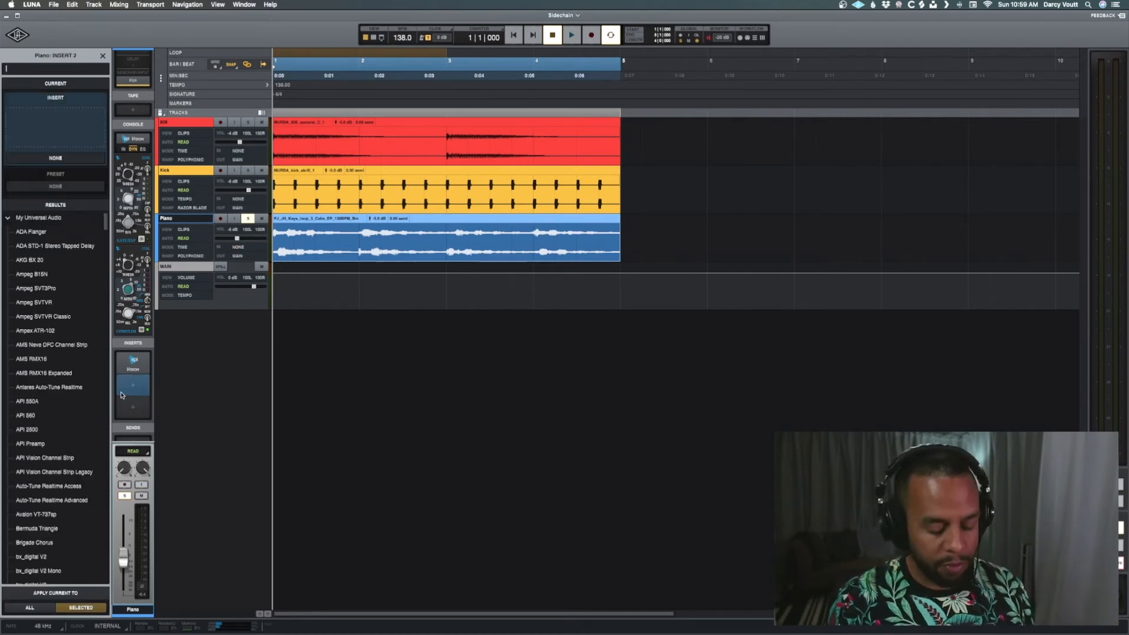
pyautogui.write('fab')
pyautogui.press('Return')
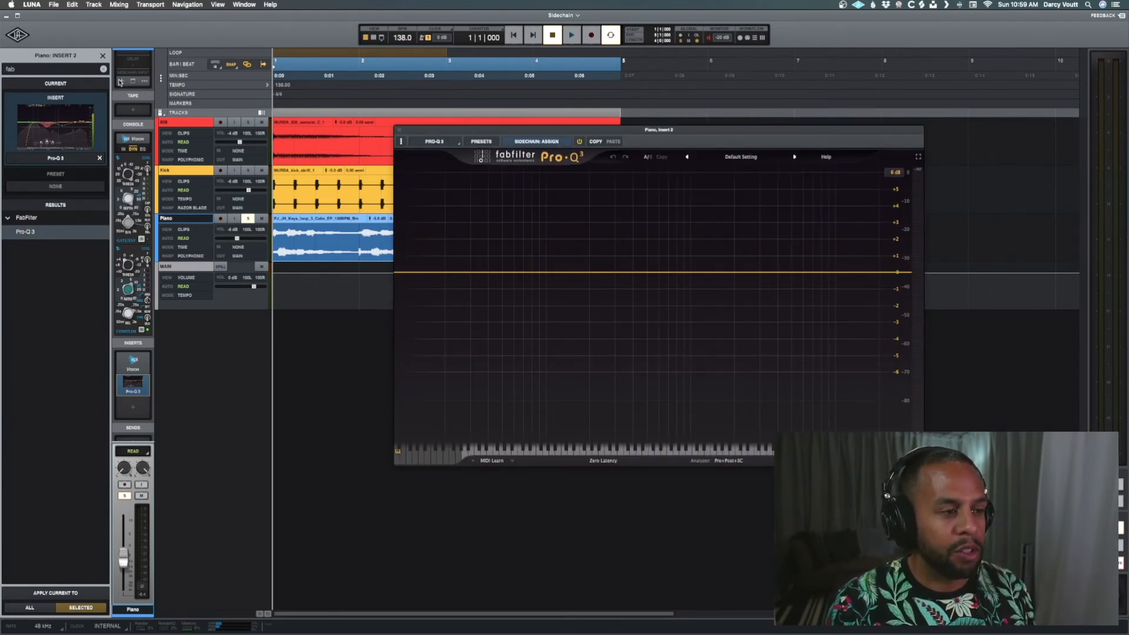
# - Route the Piano track's Kick sidechain to the Pro-Q 3 insert instead of the console channel strip
pyautogui.click(120, 82)
pyautogui.click(64, 149)
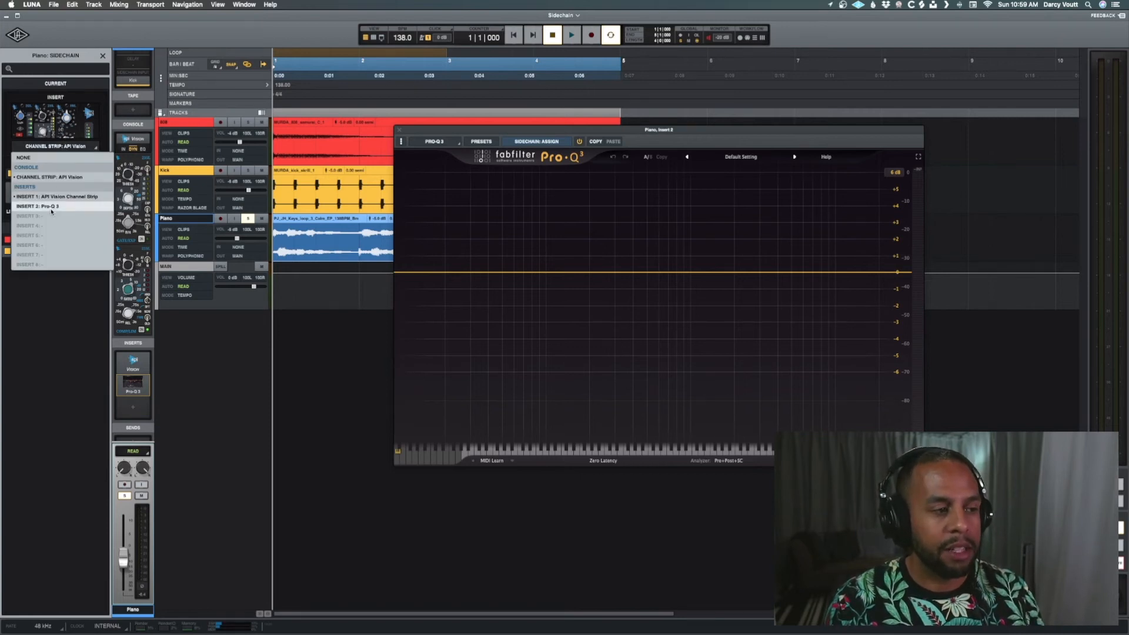
pyautogui.click(52, 207)
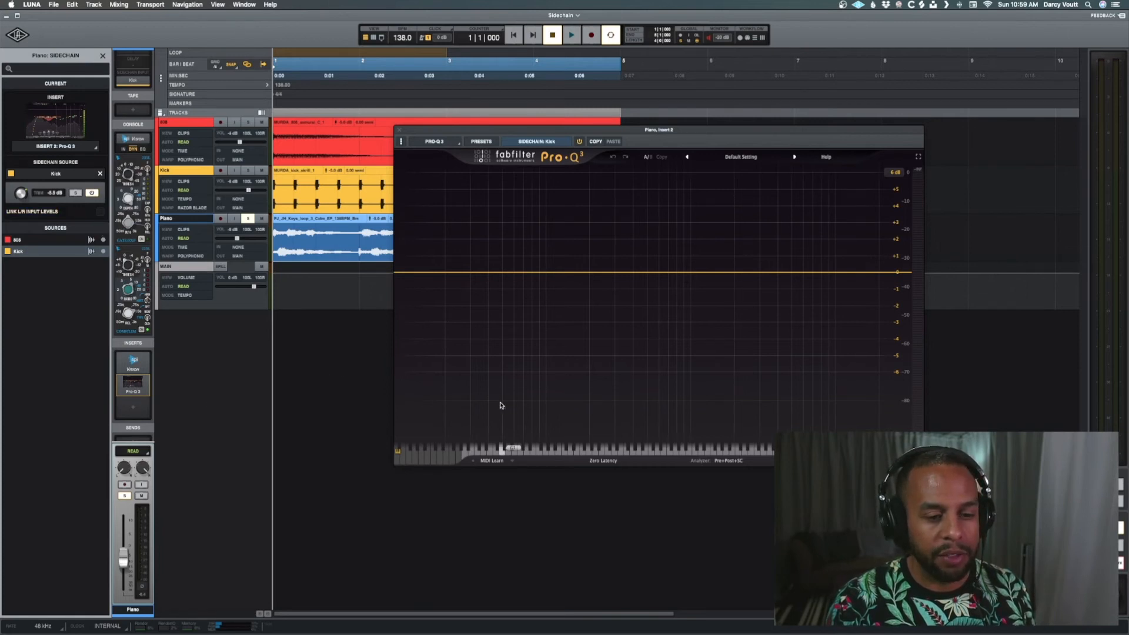
# - Play the soloed Piano and check the Kick sidechain spectrum and analyzer options in Pro-Q 3
pyautogui.press('space')
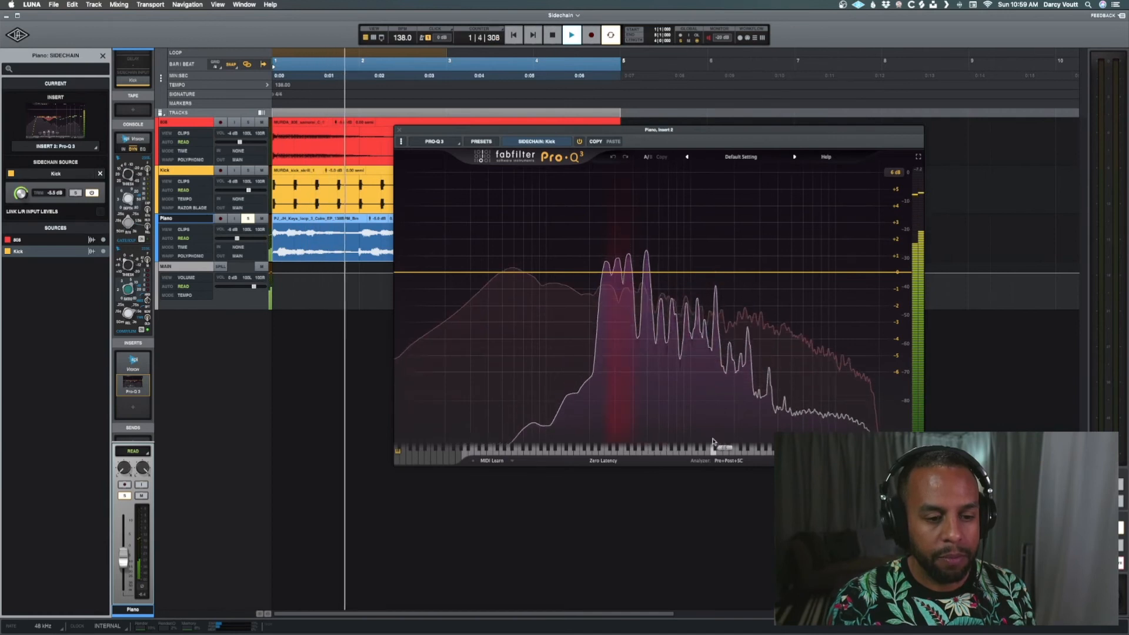
pyautogui.click(714, 442)
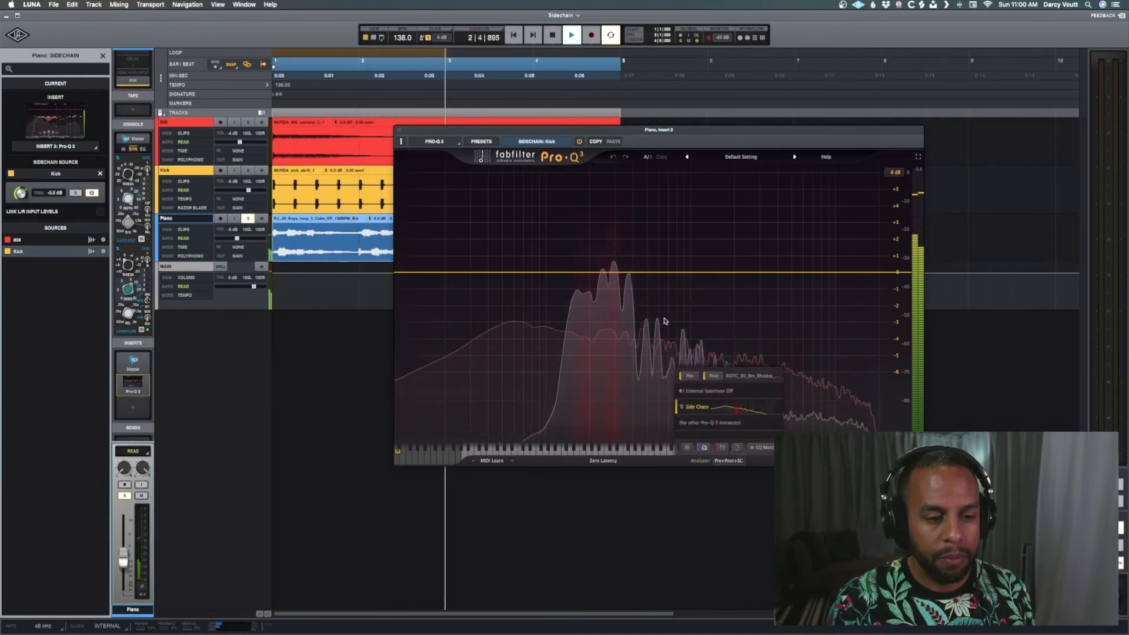
pyautogui.press('space')
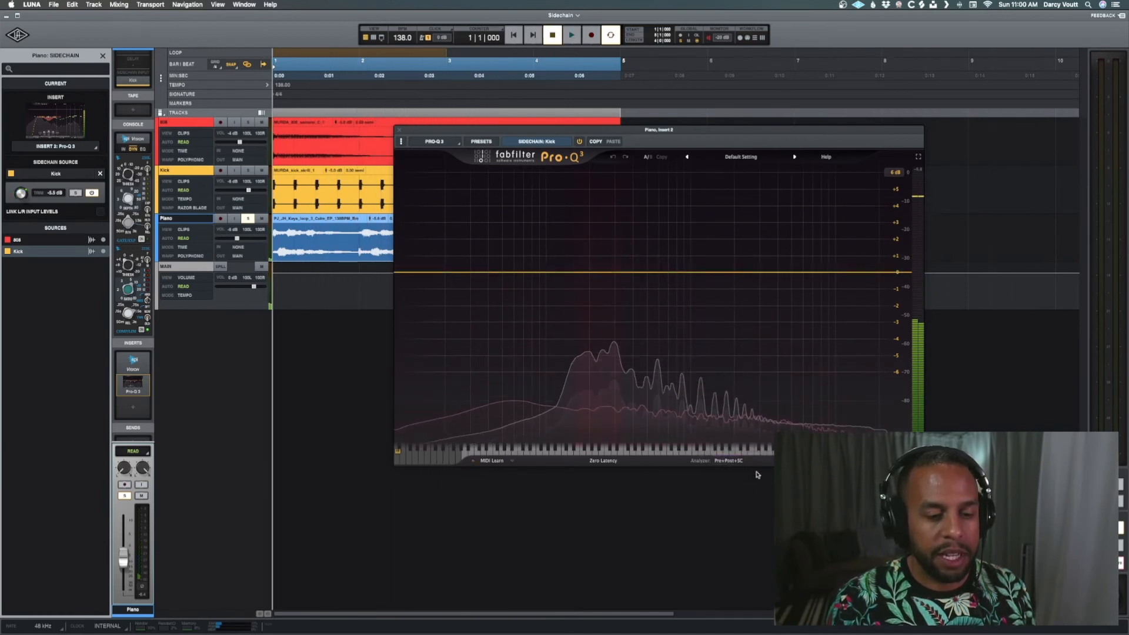
pyautogui.click(705, 445)
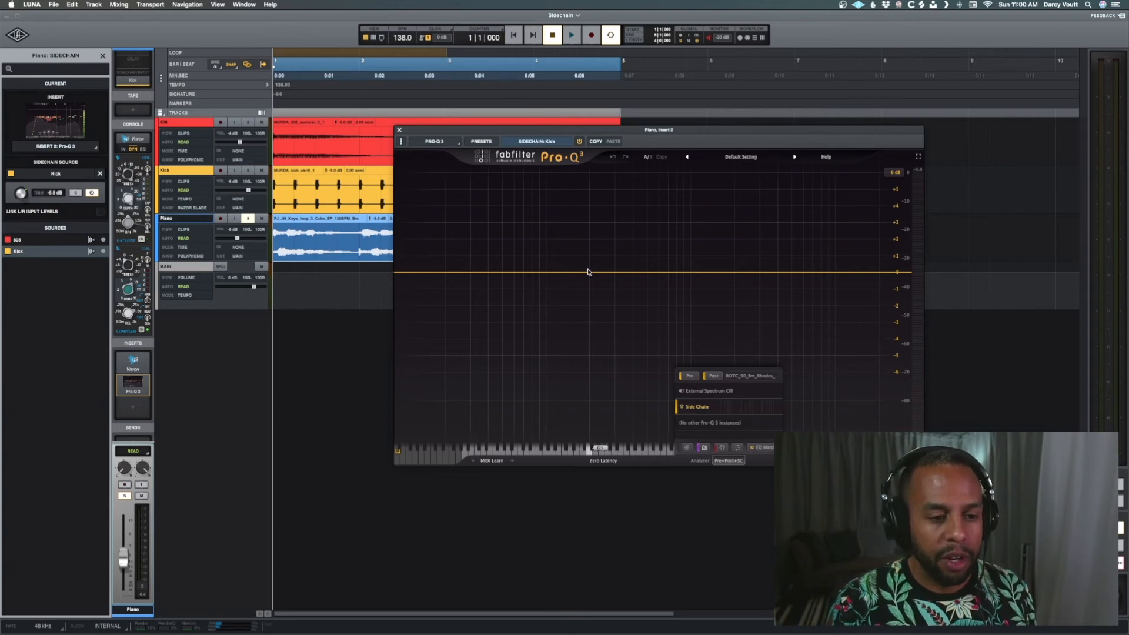
# - Add a Pro-Q 3 bell band at about 271 Hz and give it a dynamic range of about -4.7 dB
pyautogui.click(609, 273)
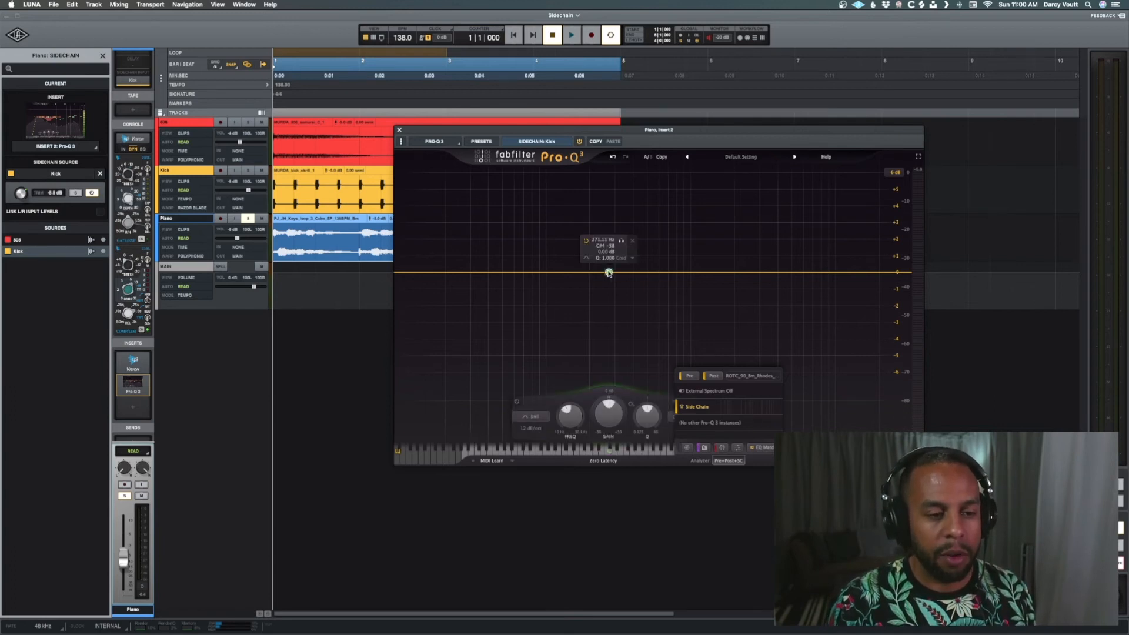
pyautogui.press('space')
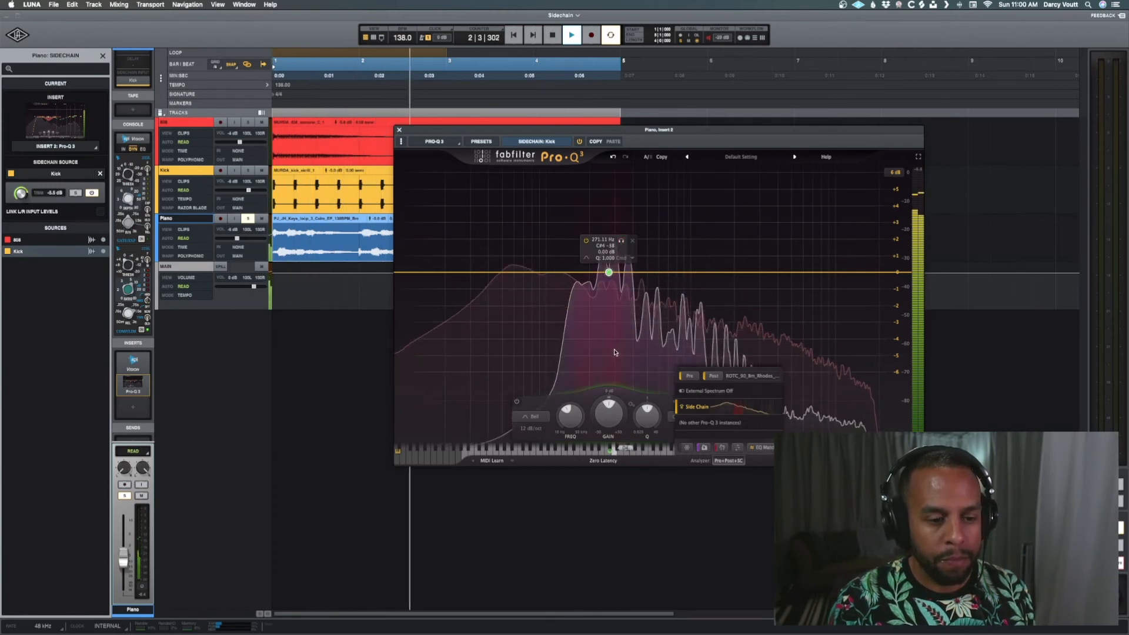
pyautogui.moveTo(611, 401); pyautogui.dragTo(581, 455)
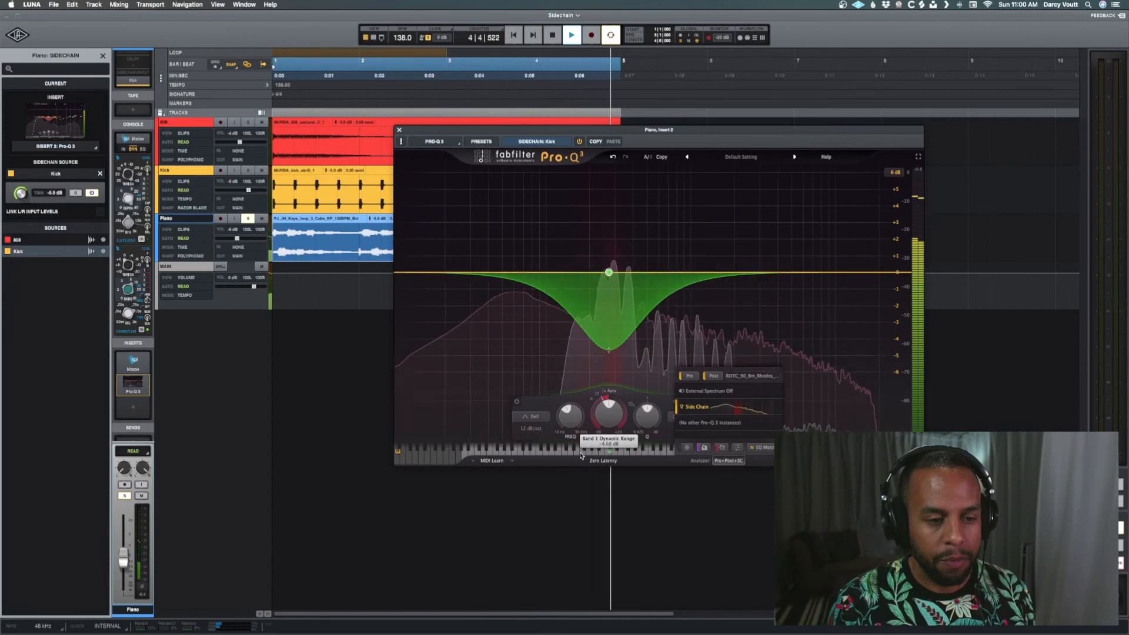
pyautogui.press('space')
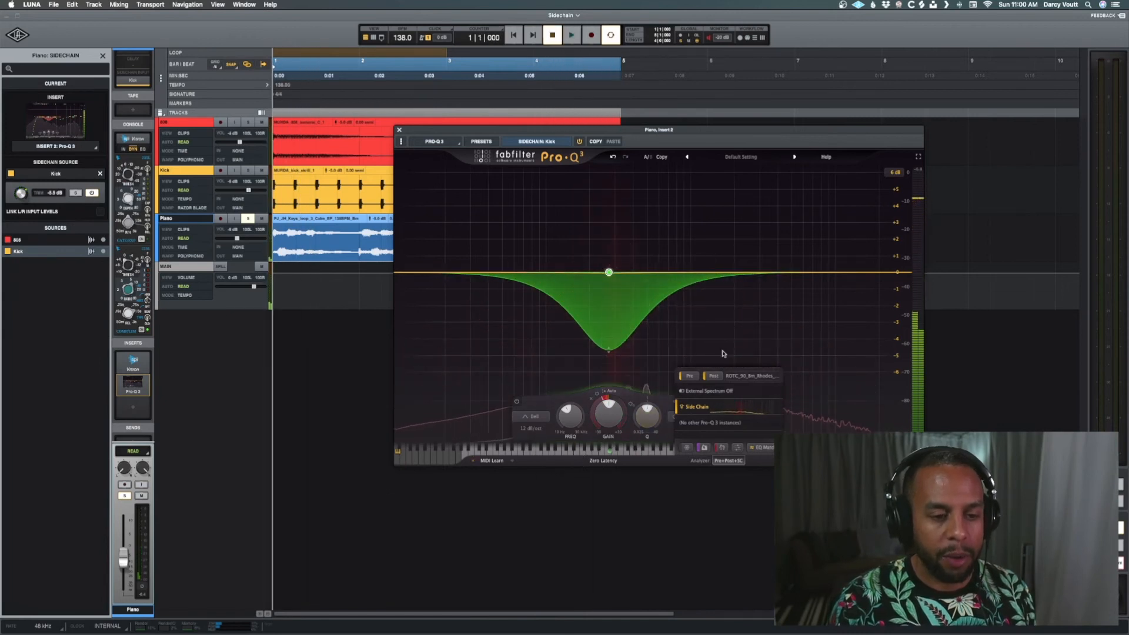
# - Trigger the dynamic EQ band from the external side chain and lower its threshold during playback
pyautogui.click(732, 462)
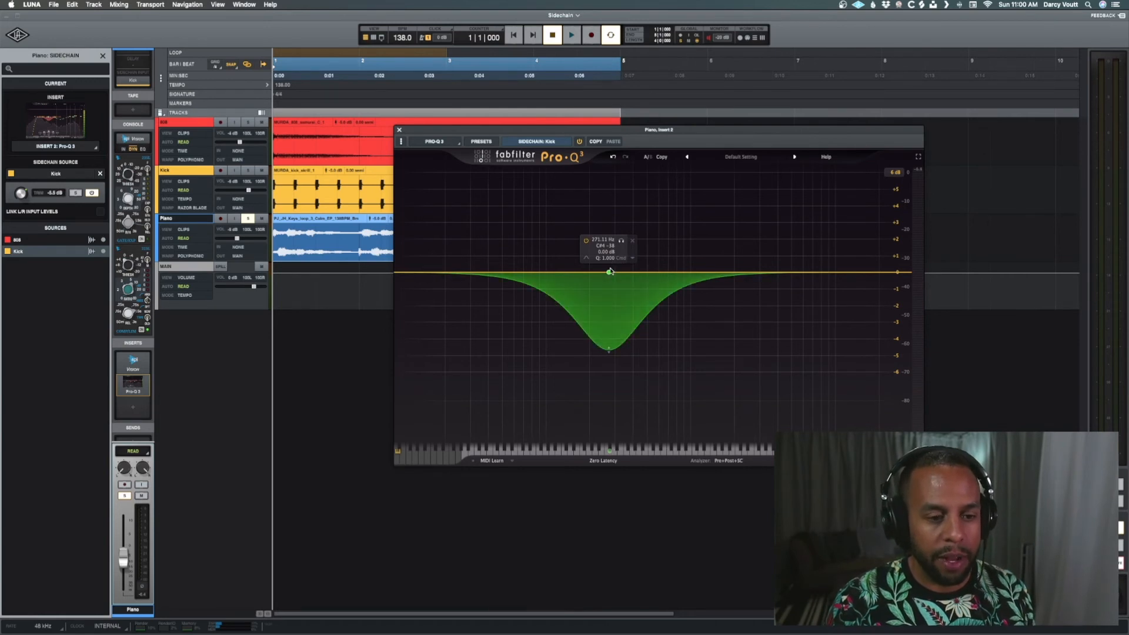
pyautogui.click(610, 314)
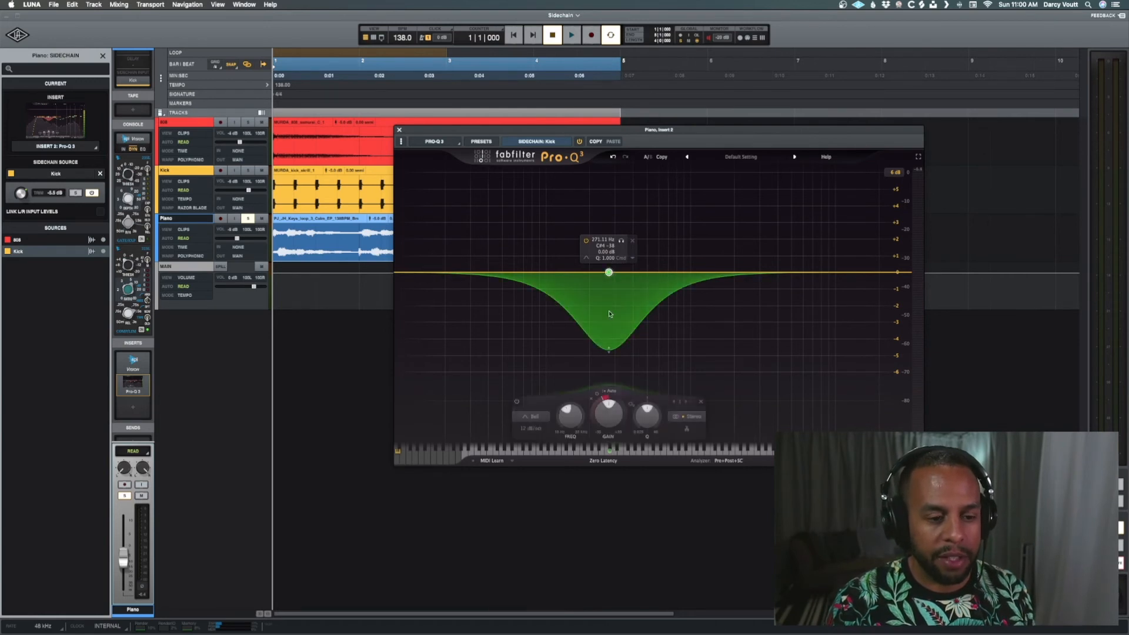
pyautogui.click(610, 397)
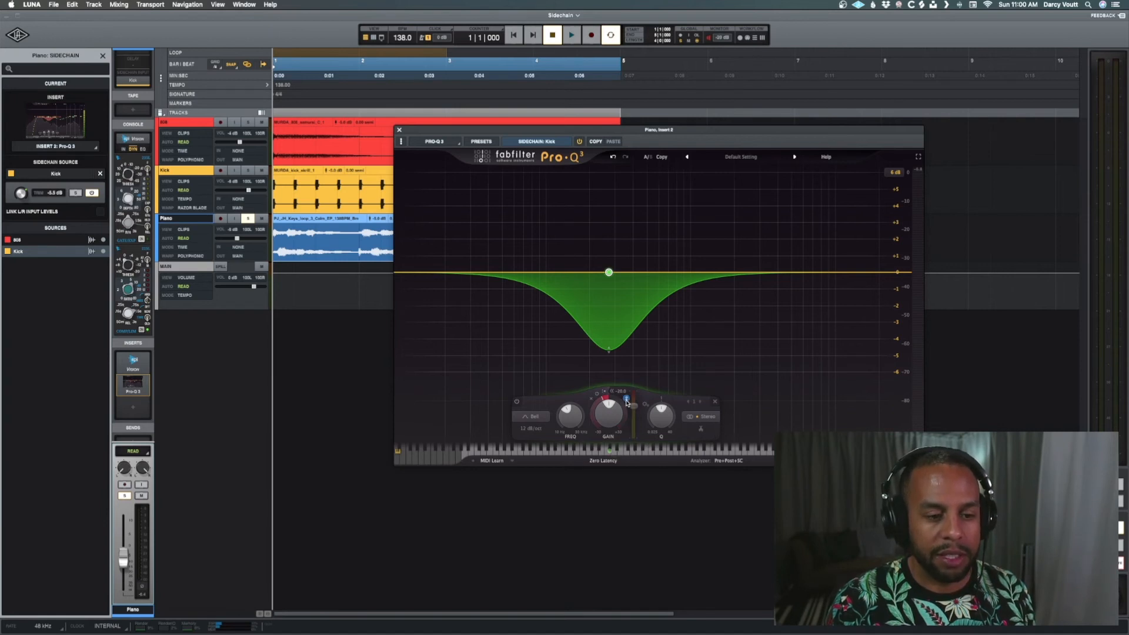
pyautogui.press('space')
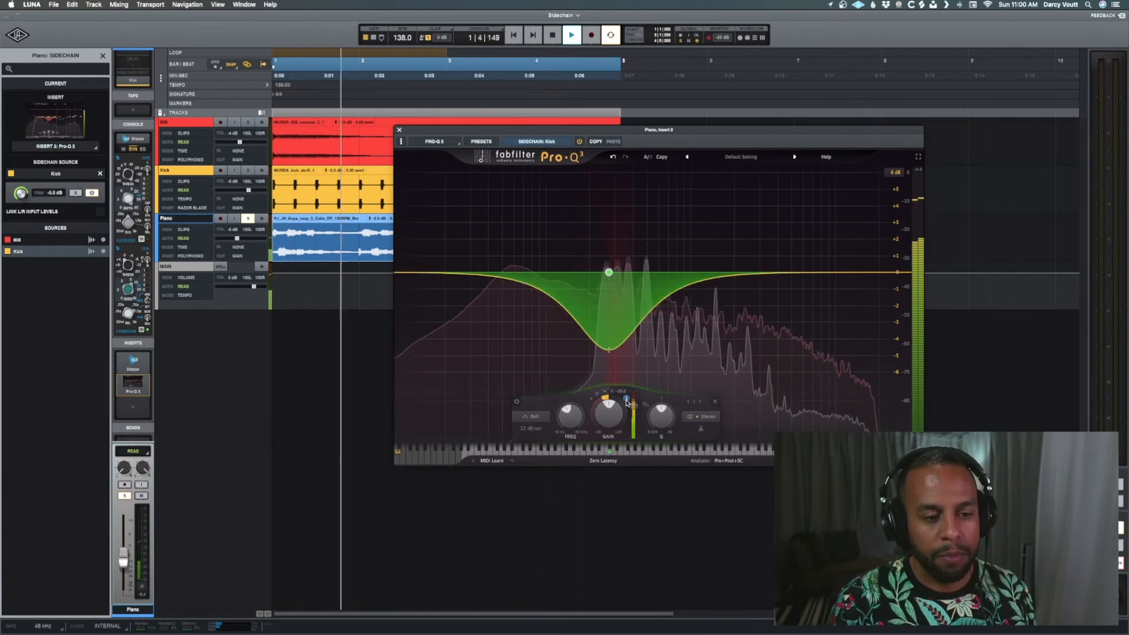
pyautogui.moveTo(634, 409); pyautogui.dragTo(634, 419)
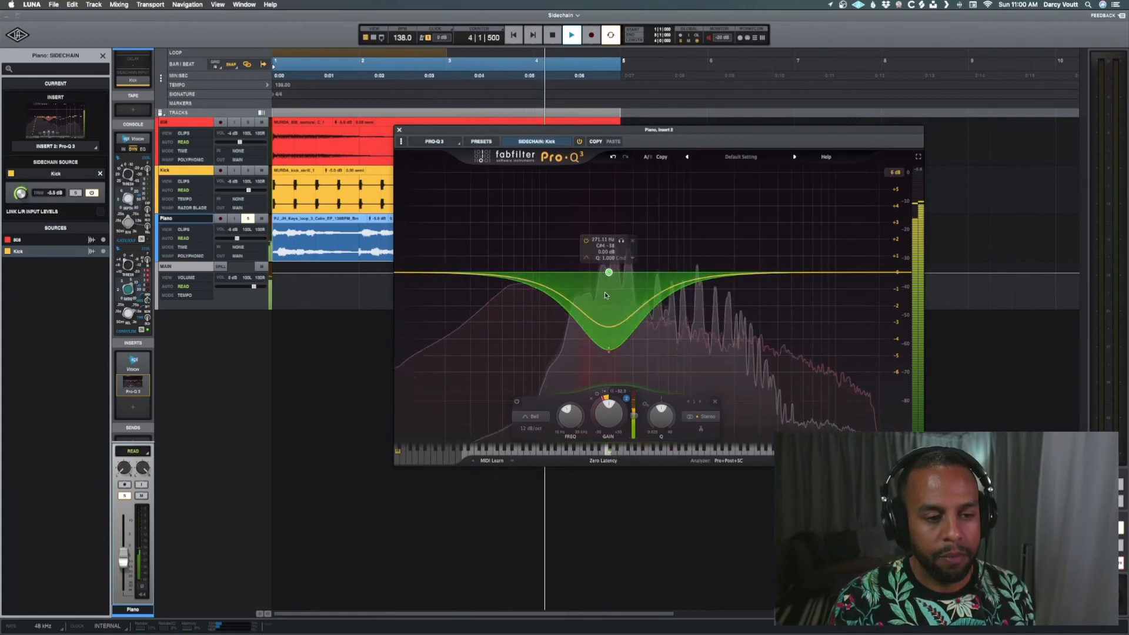
# - Sweep the dynamic band across the Piano's spectrum and settle it at about 979 Hz
pyautogui.moveTo(622, 241); pyautogui.dragTo(724, 249)
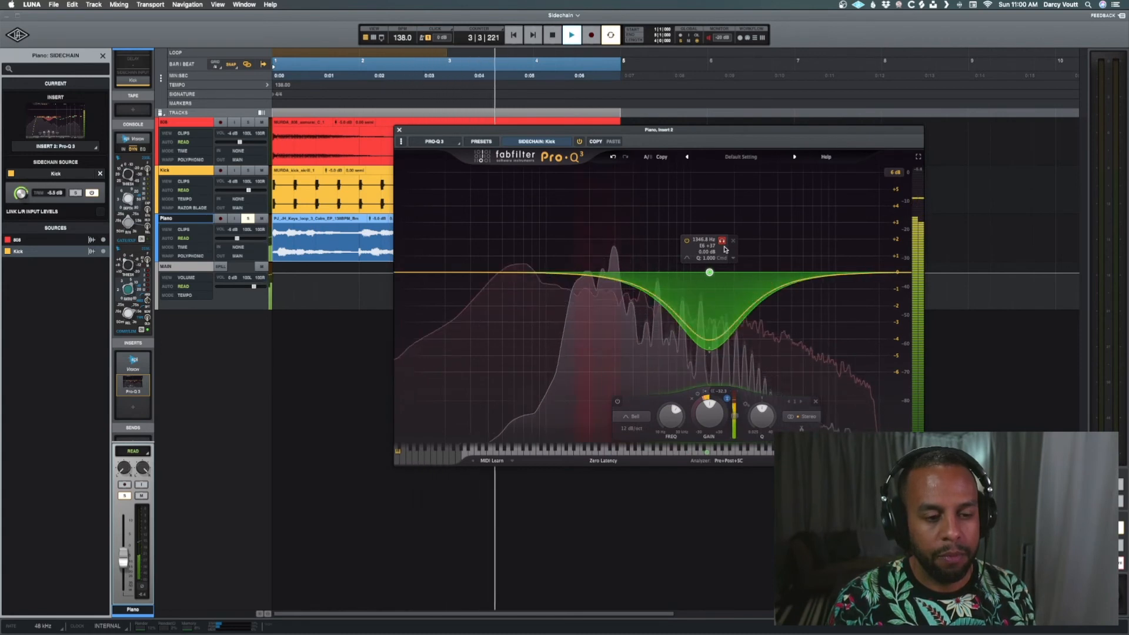
pyautogui.click(665, 247)
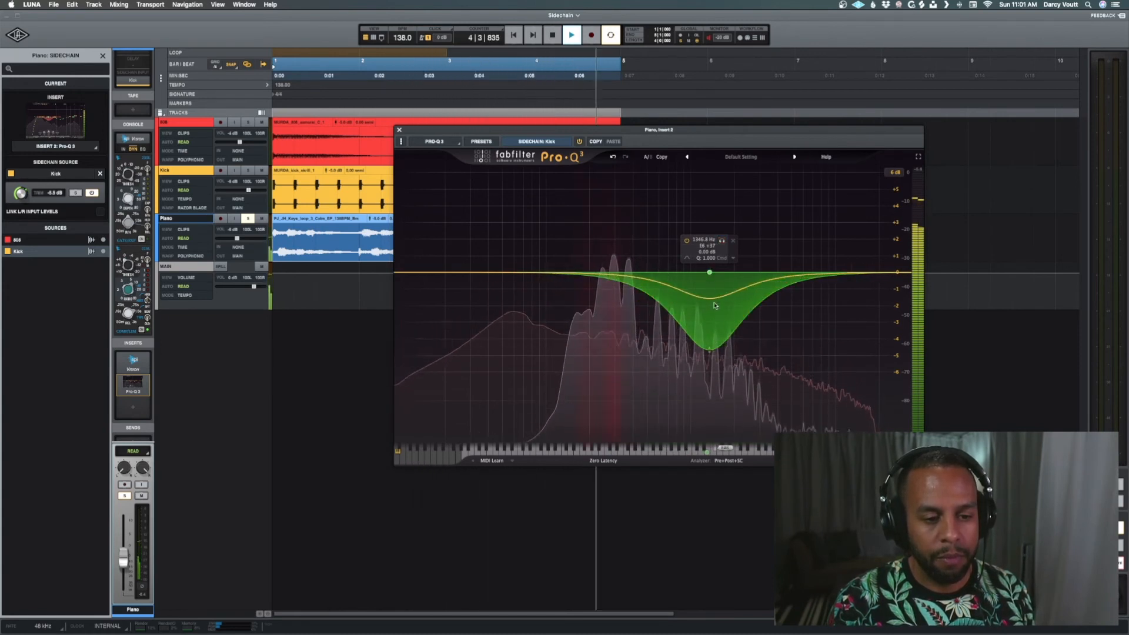
pyautogui.moveTo(709, 272)
pyautogui.mouseDown()
pyautogui.moveTo(614, 277)
pyautogui.moveTo(691, 274)
pyautogui.mouseUp()
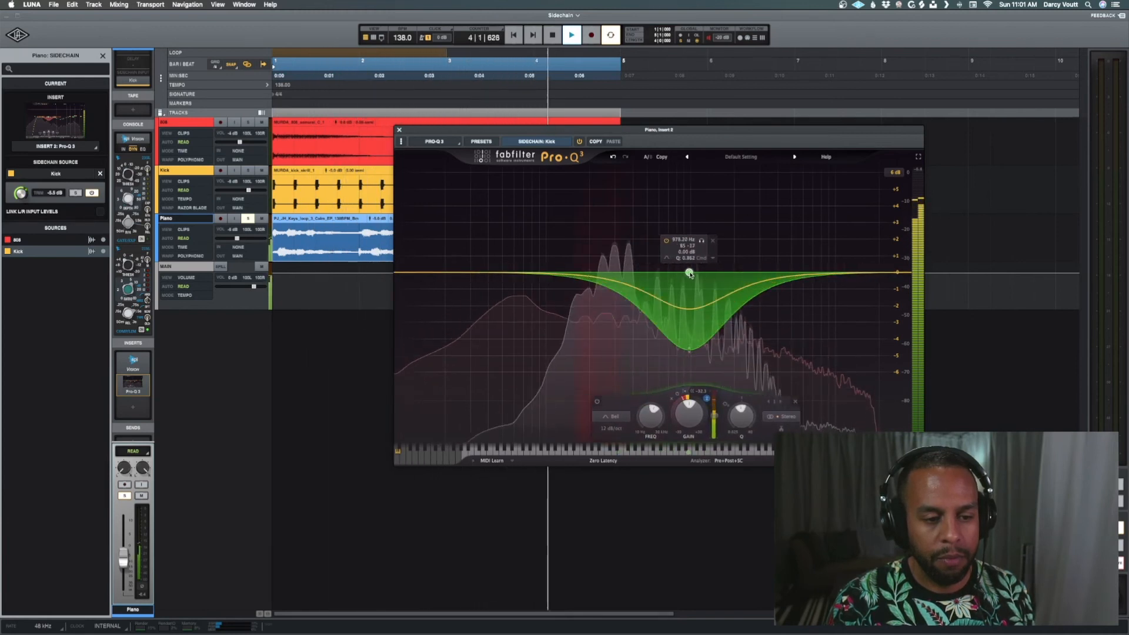
pyautogui.press('space')
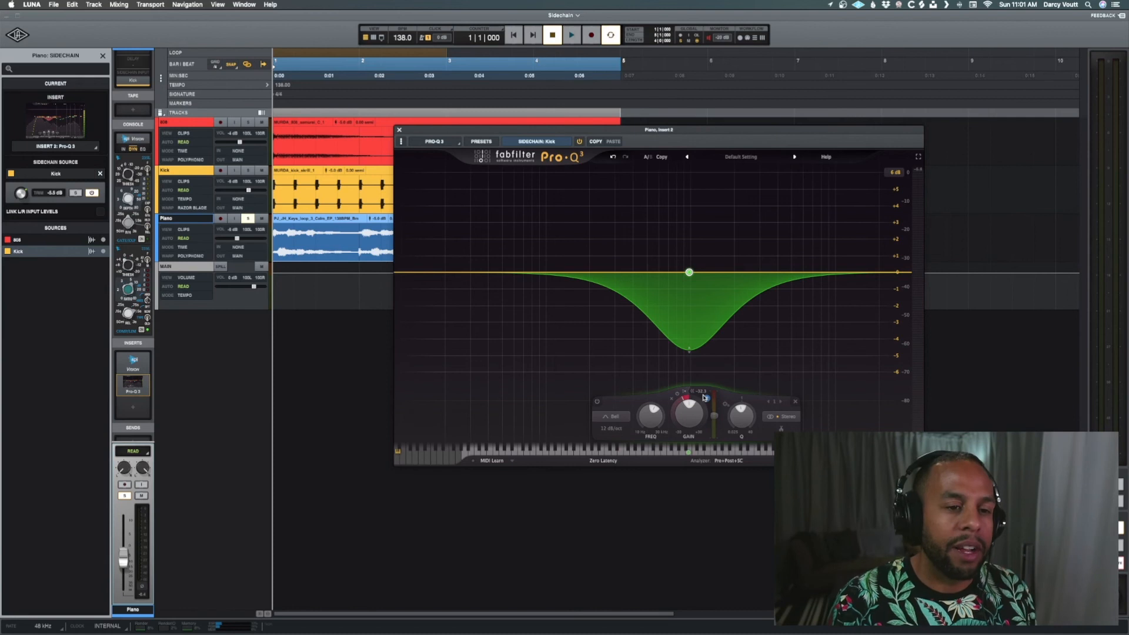
pyautogui.moveTo(706, 397)
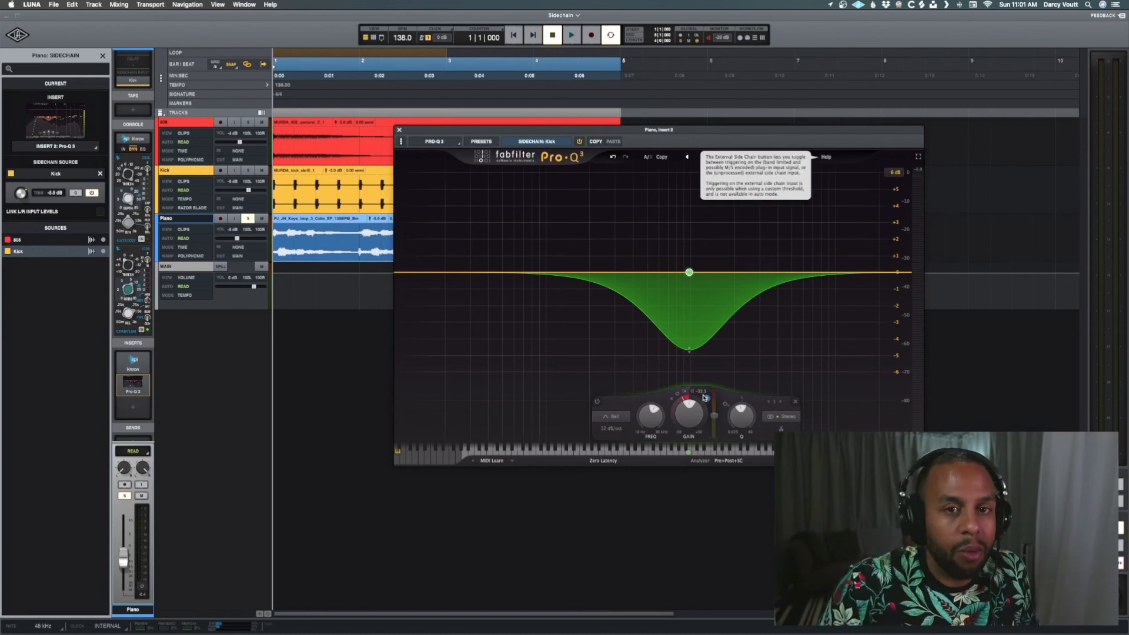
# - Load the UA 1176 Rev A compressor in the Piano track's third insert slot
pyautogui.click(146, 408)
pyautogui.write('177')
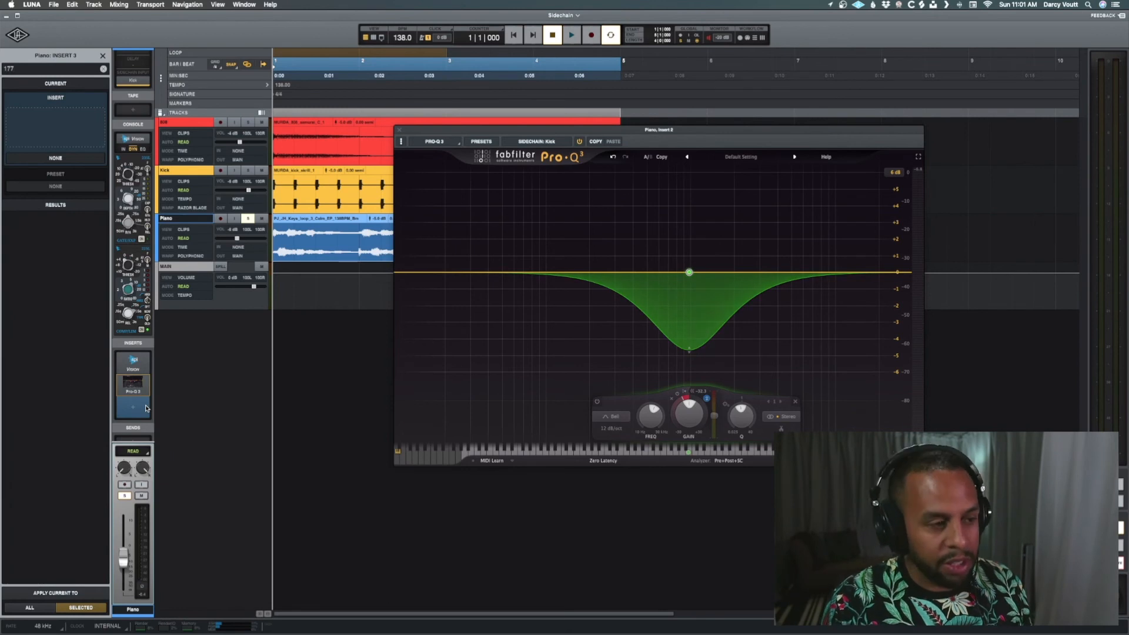
pyautogui.press('BackSpace')
pyautogui.press('BackSpace')
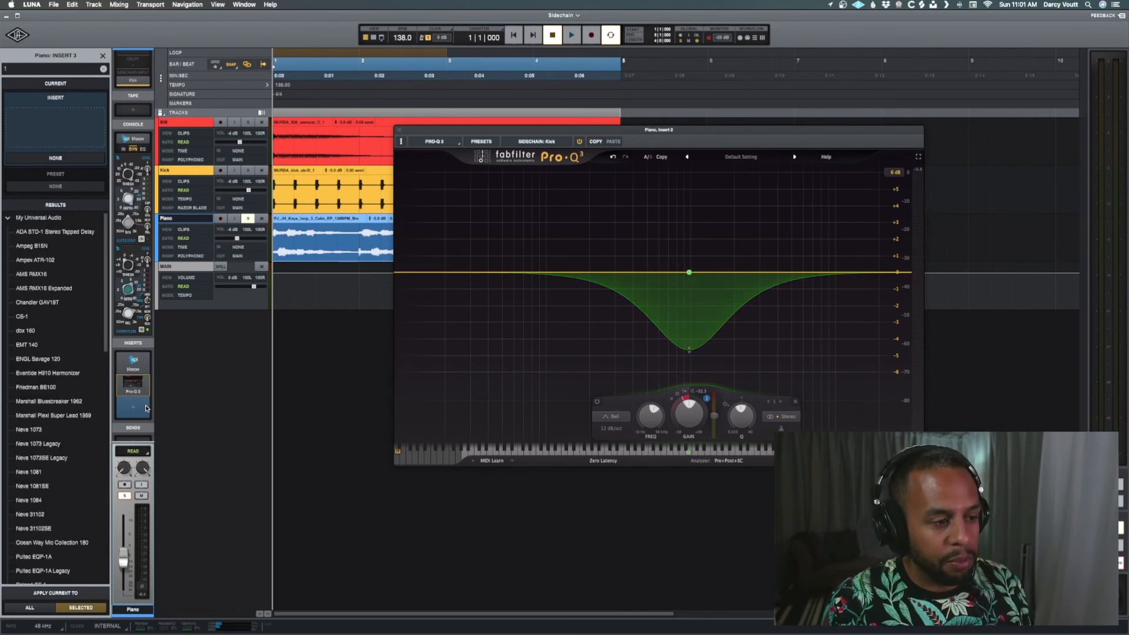
pyautogui.write('76')
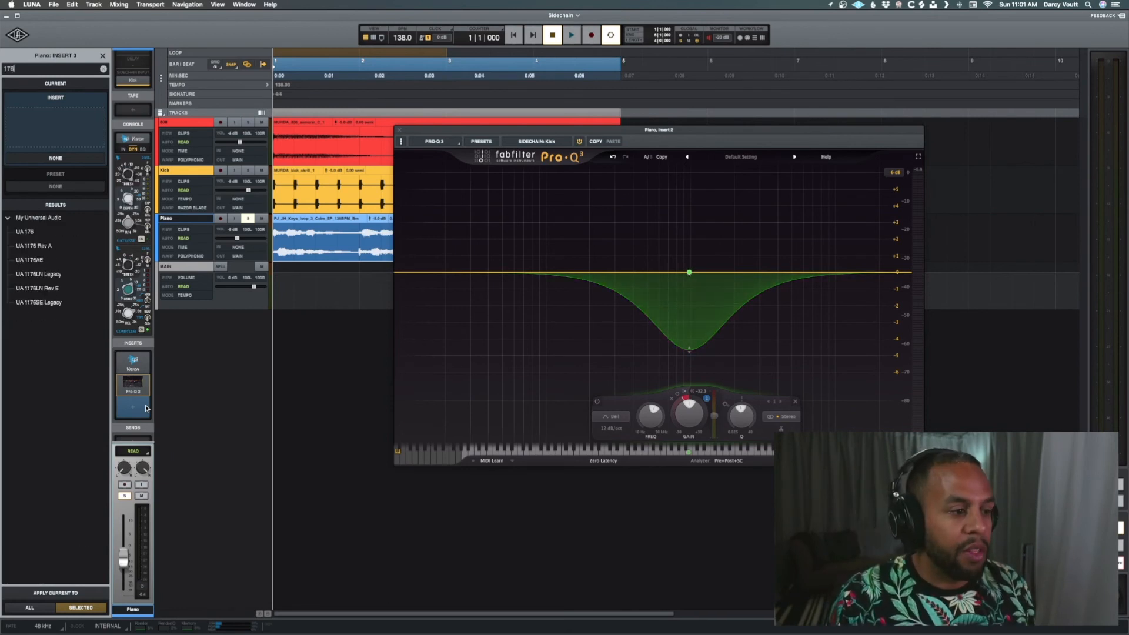
pyautogui.press('Down')
pyautogui.press('Down')
pyautogui.press('Return')
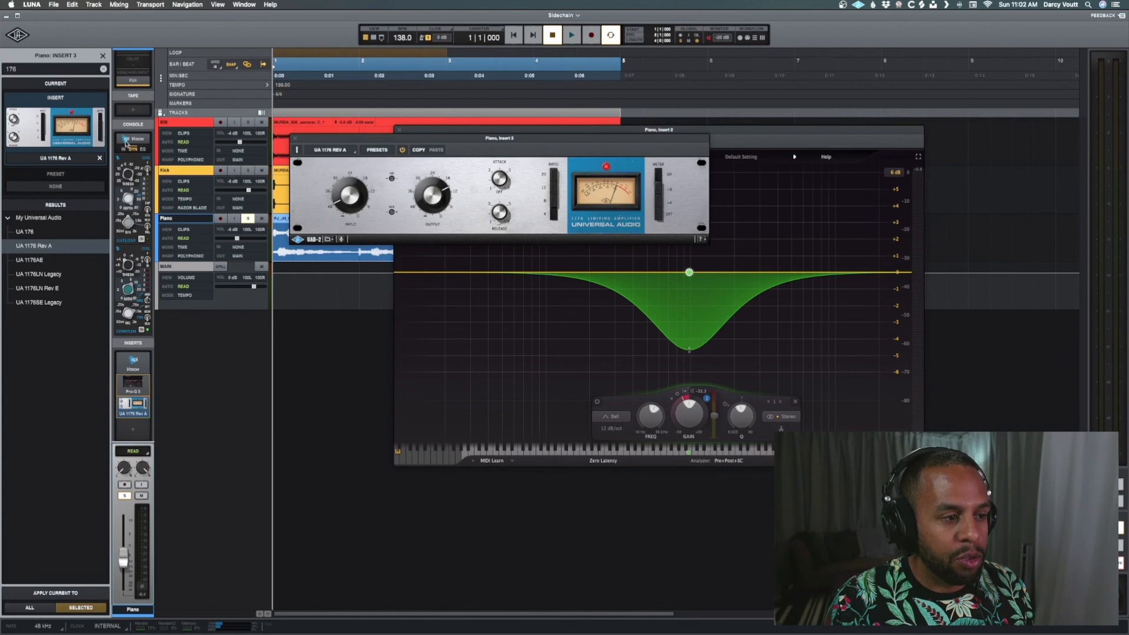
# - Check whether the UA 1176 Rev A is available as a Piano sidechain destination, and close its plug-in window
pyautogui.click(133, 80)
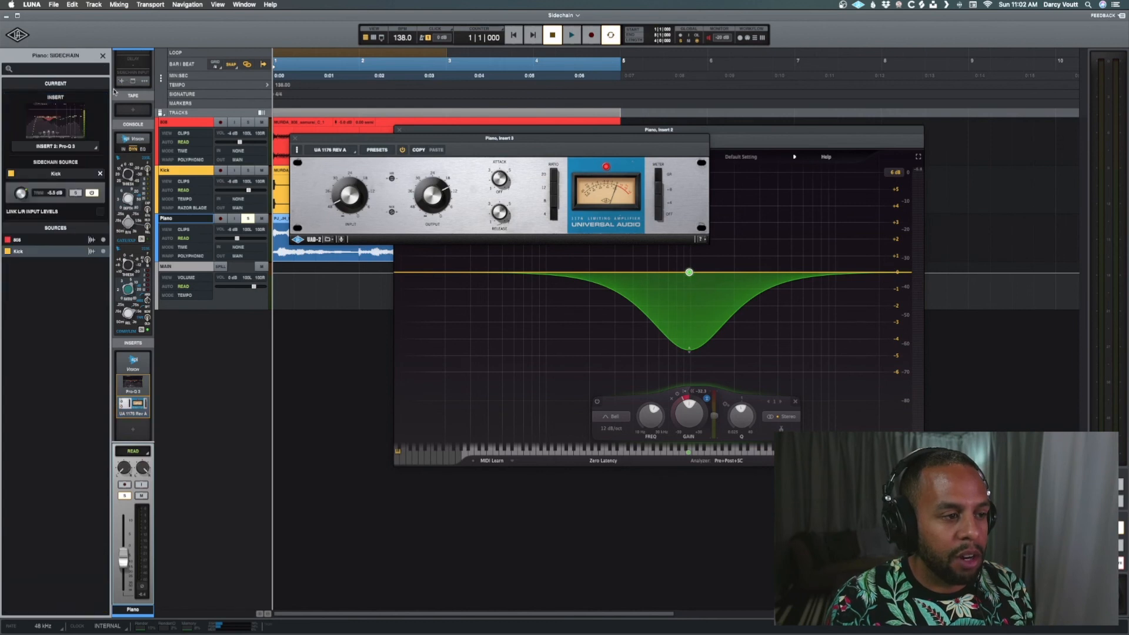
pyautogui.click(55, 147)
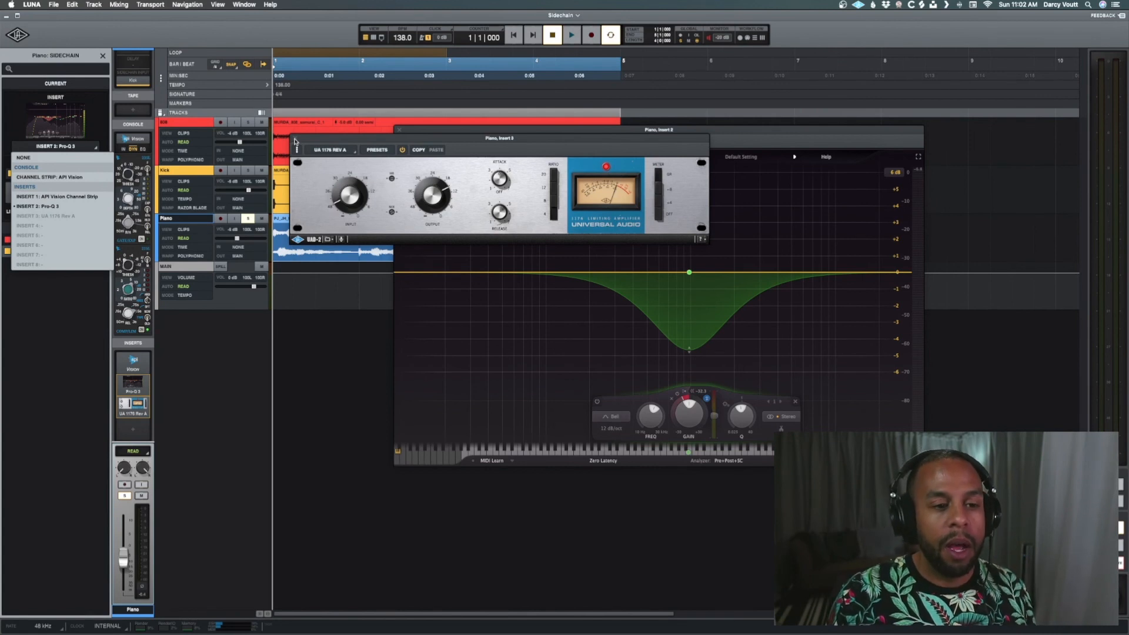
pyautogui.click(295, 142)
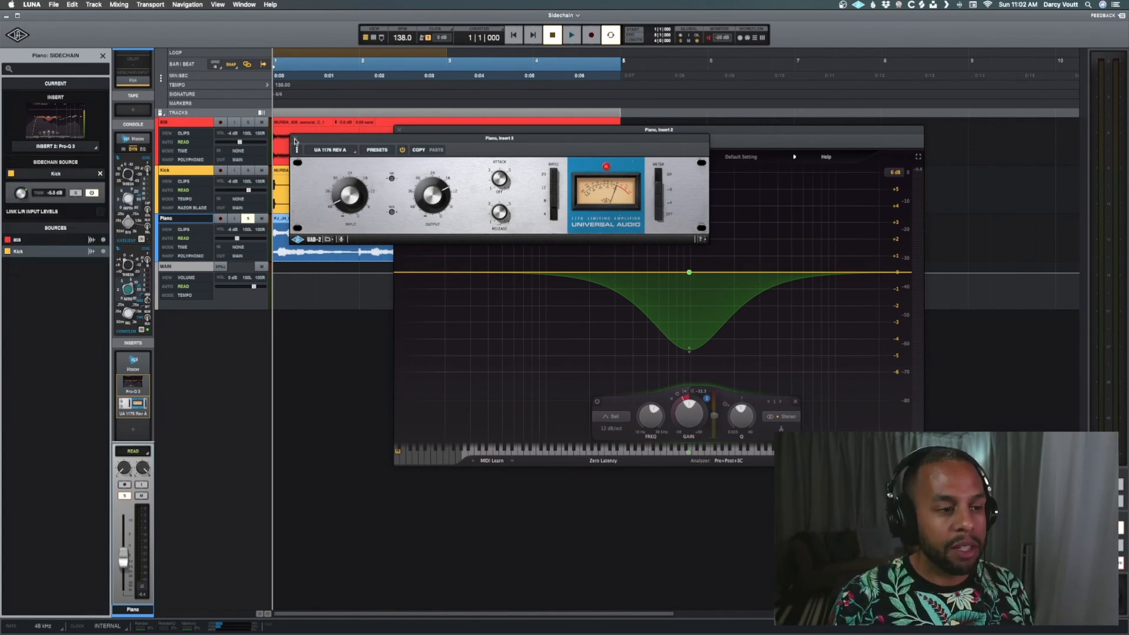
pyautogui.click(296, 141)
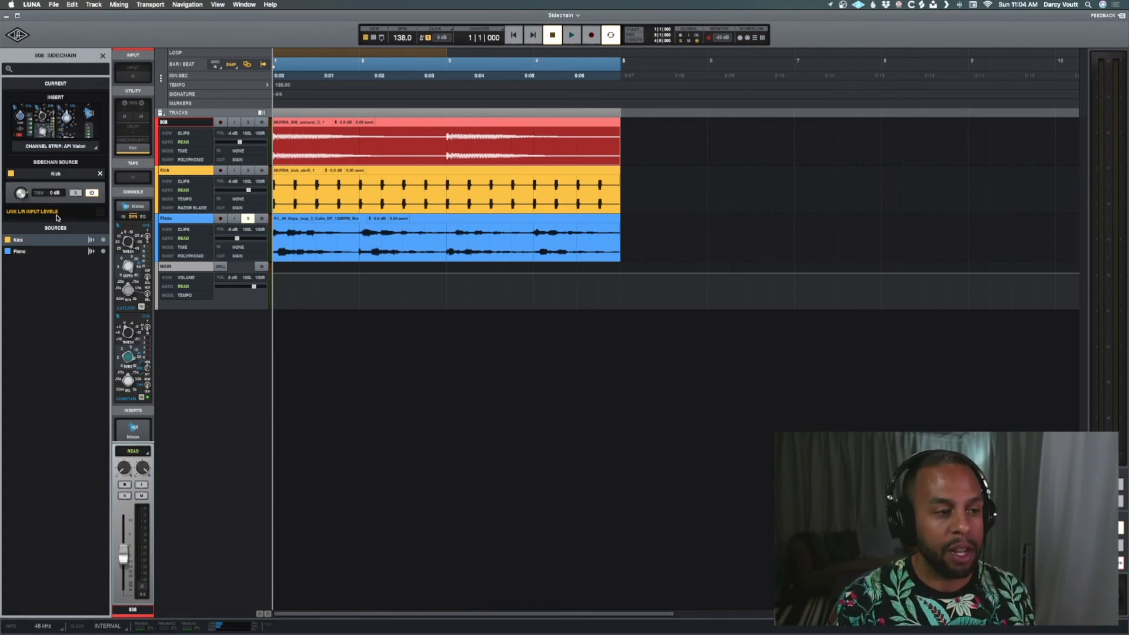
# - Select the Piano clip and enlarge its waveform to examine the left and right channels
pyautogui.click(345, 256)
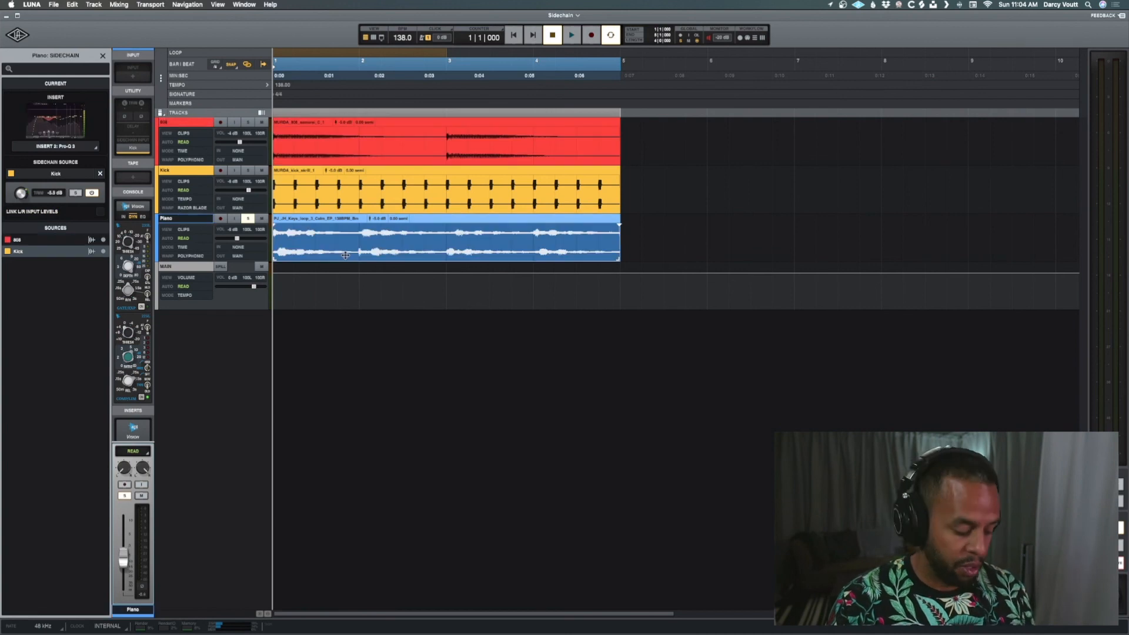
pyautogui.press('z')
pyautogui.press('t')
pyautogui.press('t')
pyautogui.press('t')
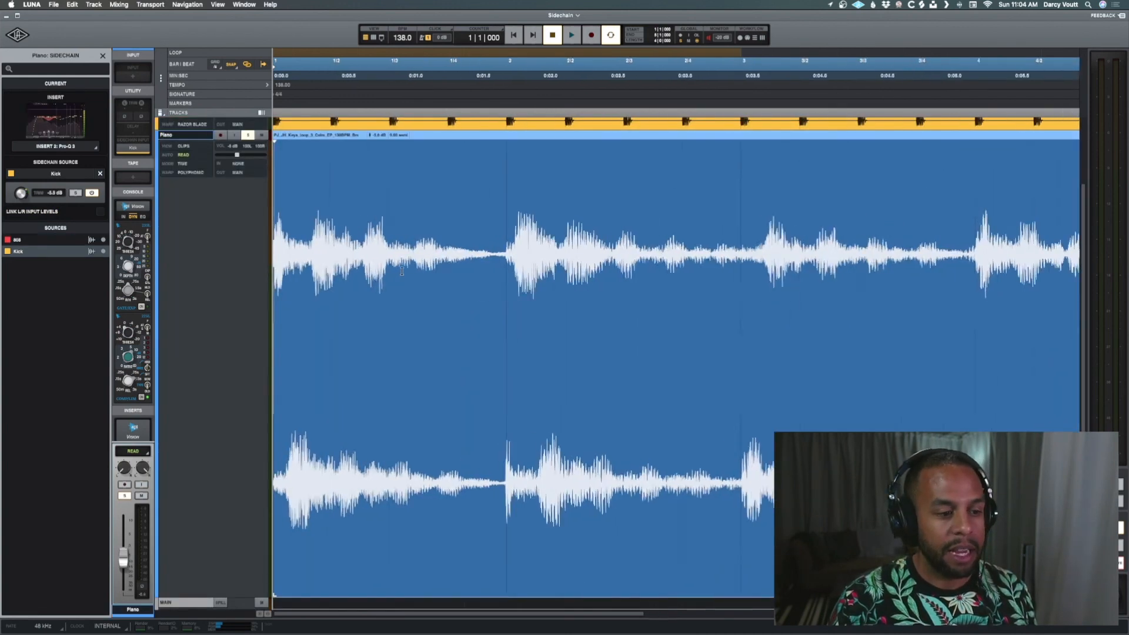